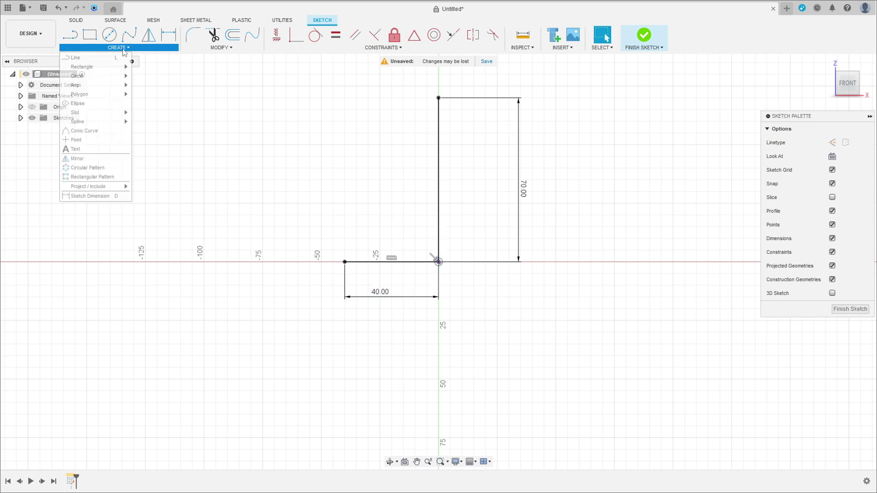
Step: Draw a three-point arc from the outer end of the 40 mm base line to the upper end of the 70 mm vertical line
mouse_move(82, 84)
left_click(154, 93)
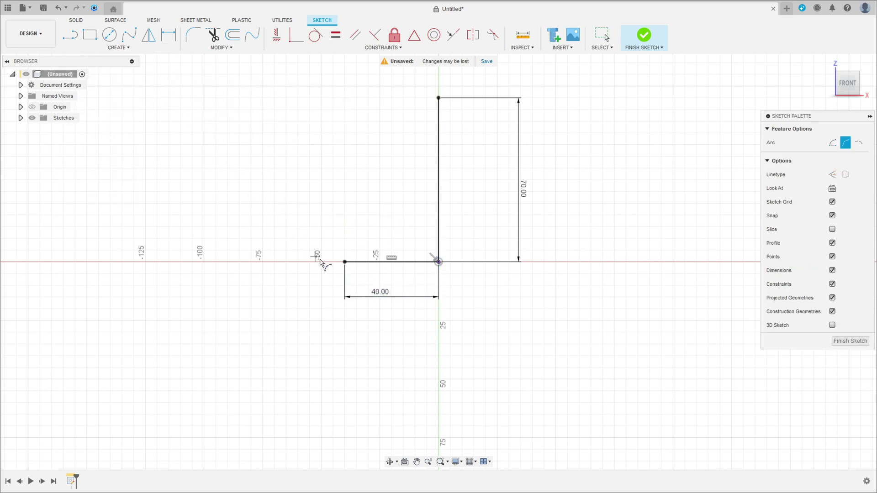
left_click(344, 262)
left_click(438, 98)
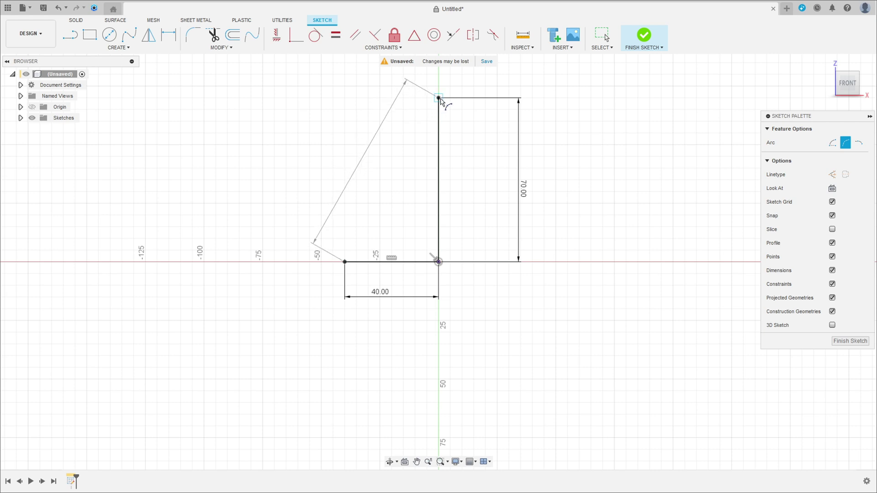
left_click(404, 136)
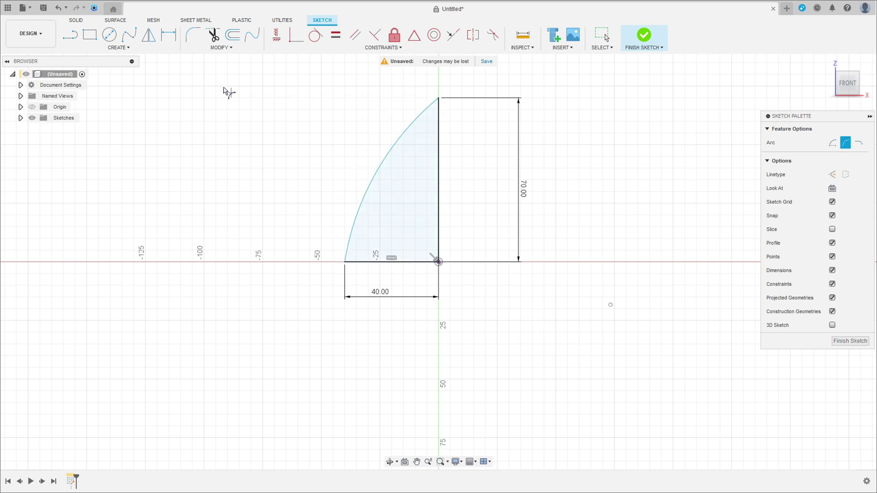
Step: Dimension the arc's radius as 100 mm and finish the sketch
left_click(168, 34)
left_click(331, 145)
type("100")
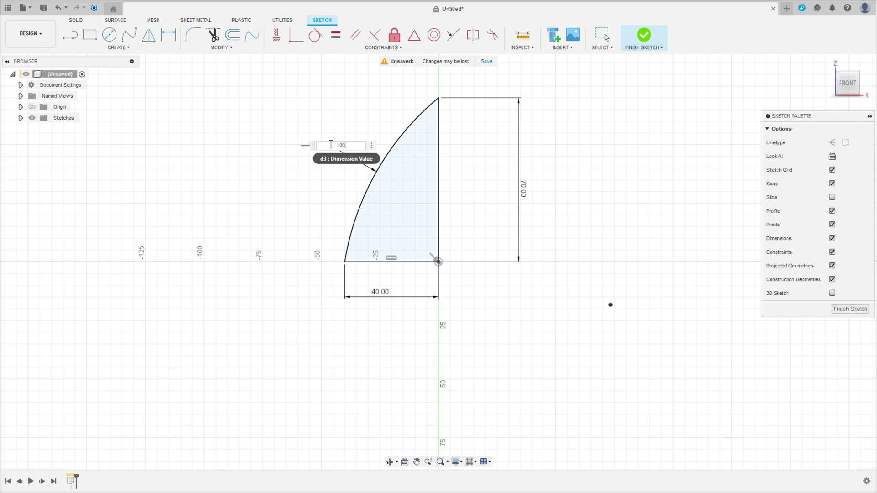
key("Return")
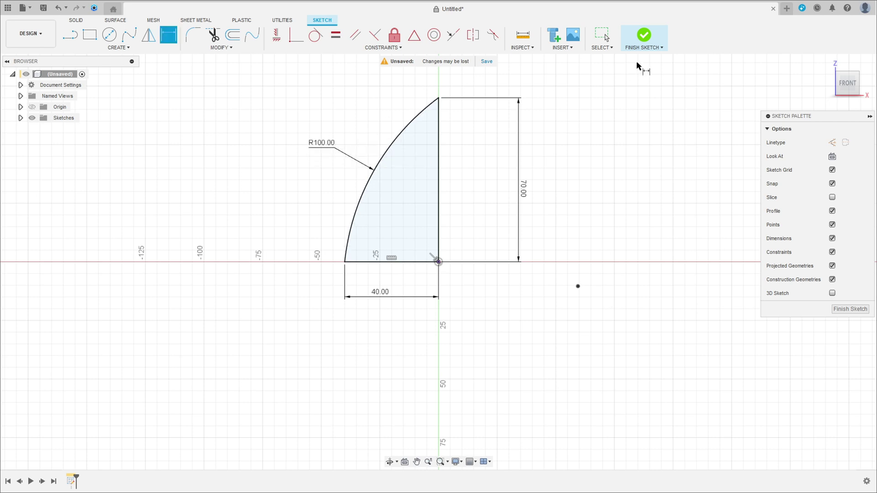
left_click(643, 33)
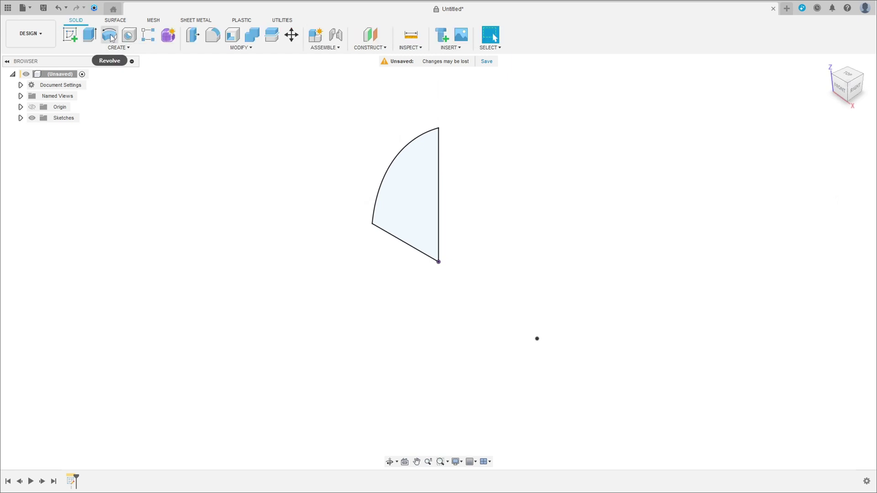
Step: Revolve the closed profile 360 degrees about its vertical line as a new body
left_click(109, 34)
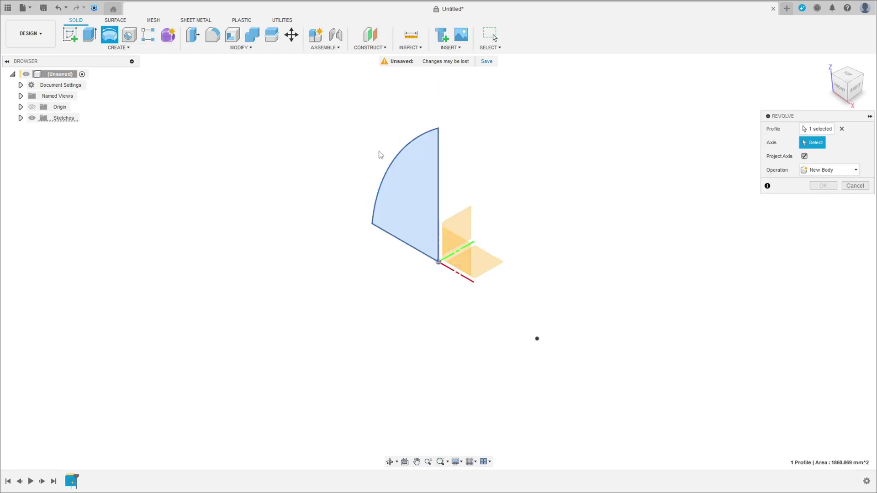
left_click(439, 200)
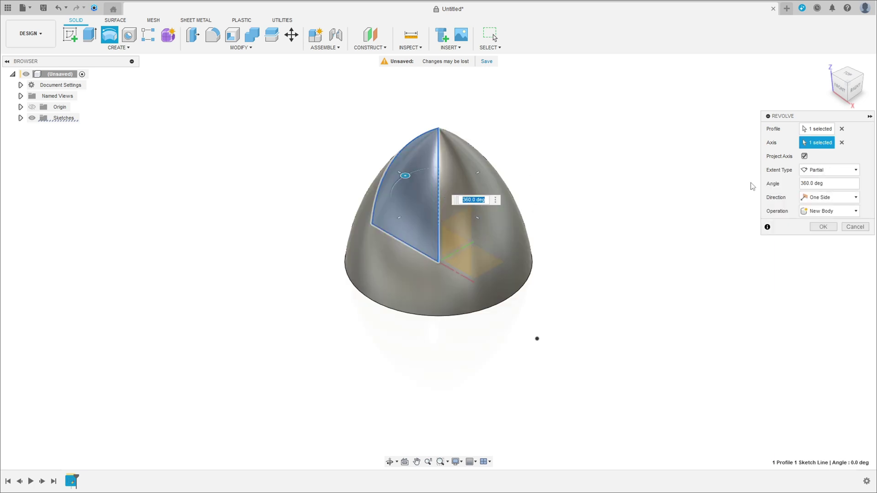
left_click(823, 227)
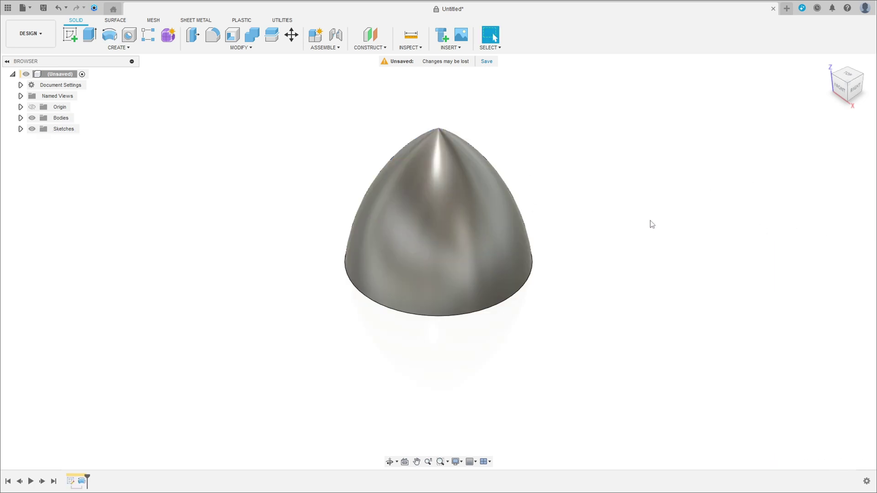
middle_click_drag(575, 226, 797, 177, "shift")
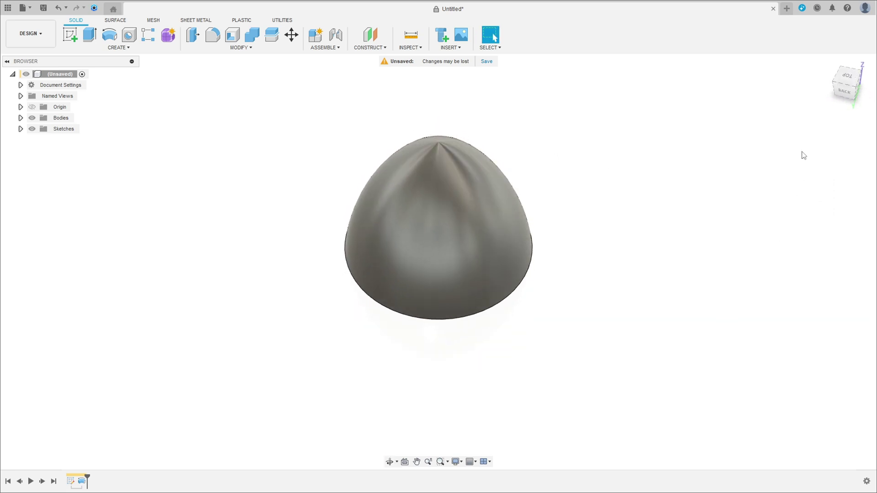
left_click(827, 62)
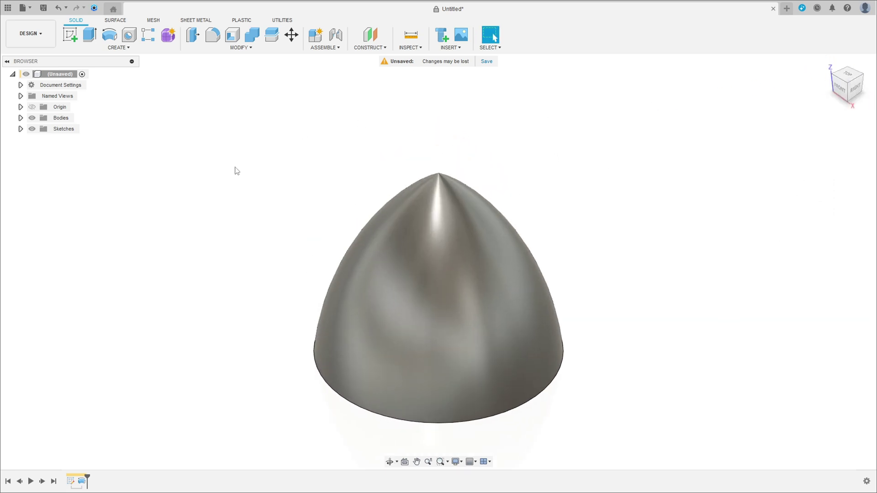
Step: Start a new sketch on the front XZ plane and hide the bodies
left_click(70, 35)
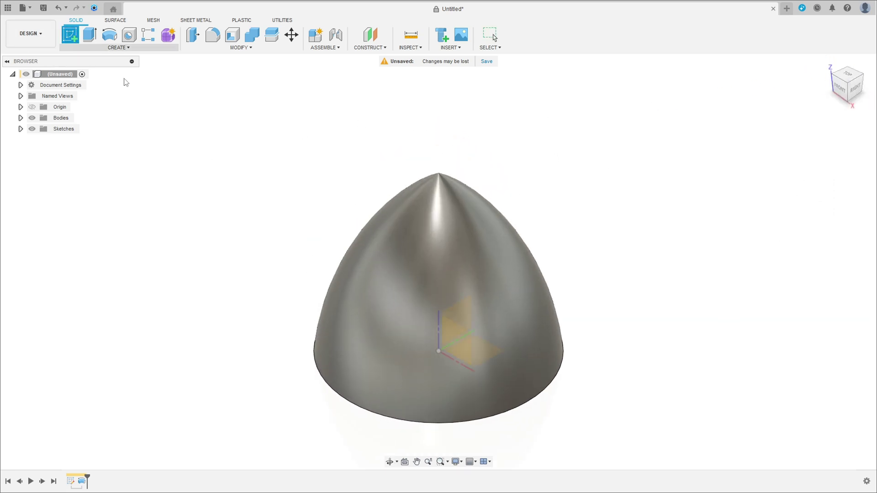
left_click(462, 335)
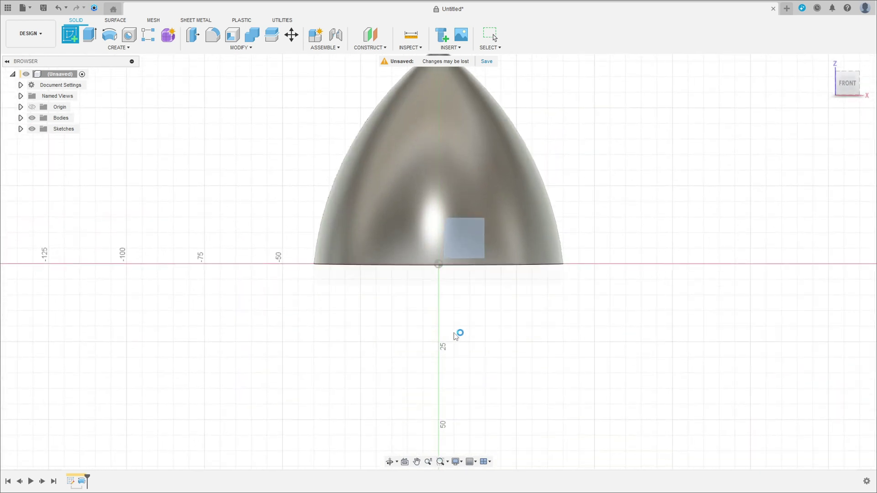
left_click(32, 118)
mouse_move(299, 160)
middle_mouse_down()
mouse_move(325, 219)
mouse_move(314, 217)
middle_mouse_up()
Step: Draw a 70 mm vertical construction line upward from the origin
left_click(64, 38)
left_click(833, 142)
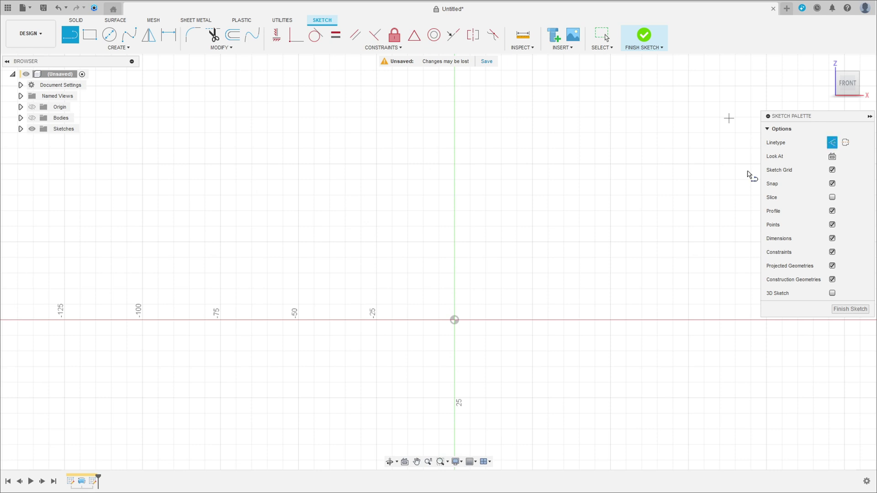
left_click(455, 319)
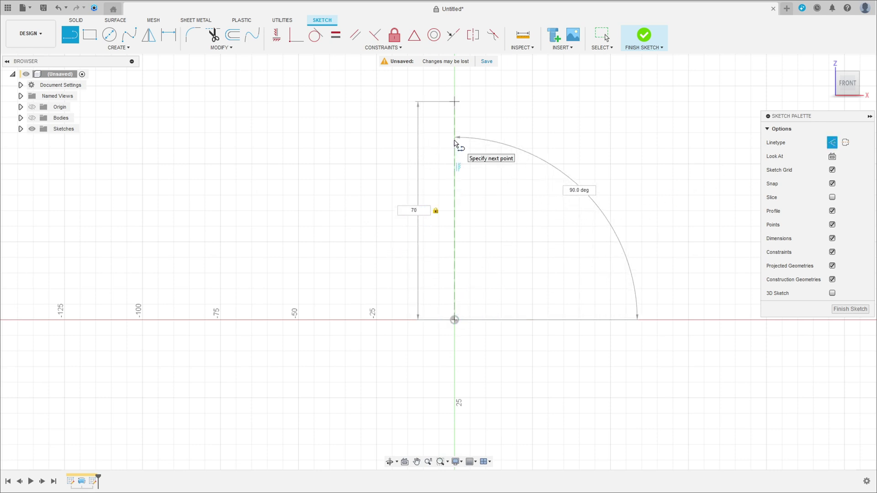
key("Return")
key("Escape")
left_click(519, 220)
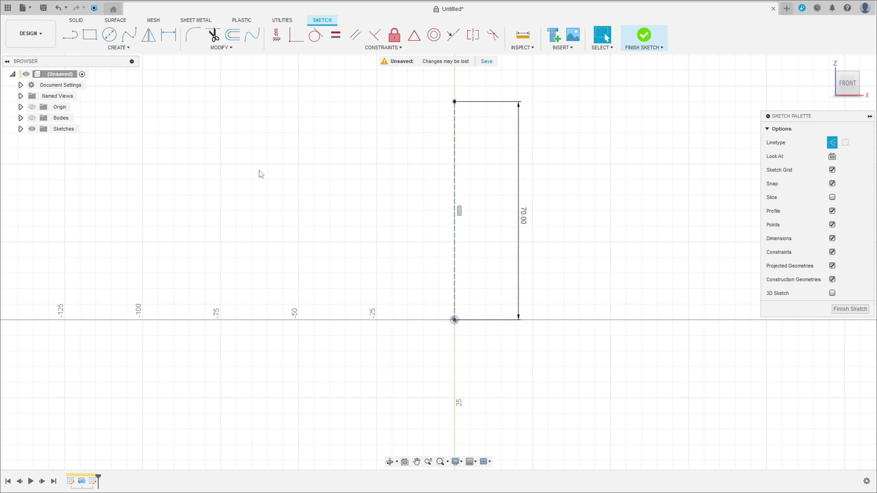
Step: Draw a 30 mm horizontal construction line on the negative X side of the origin and place its dimension below the line
left_click(70, 35)
left_click_drag(455, 319, 360, 320)
key("Tab")
key("Escape")
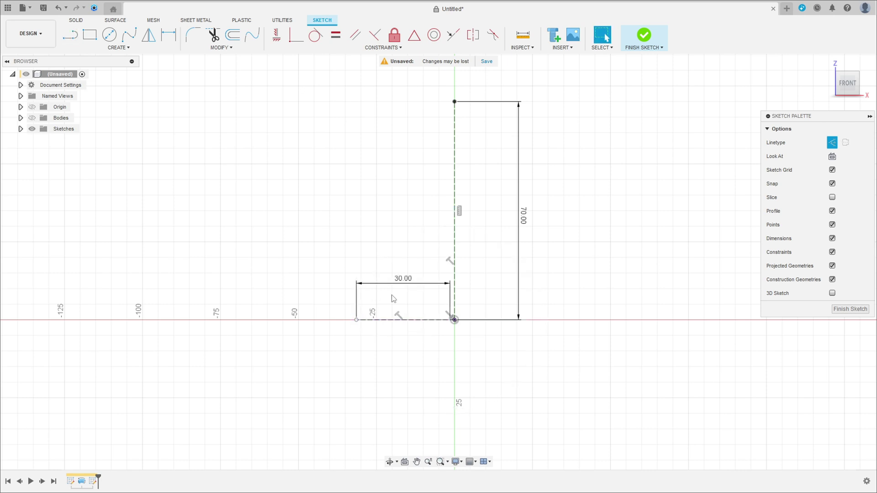
left_click_drag(407, 283, 401, 369)
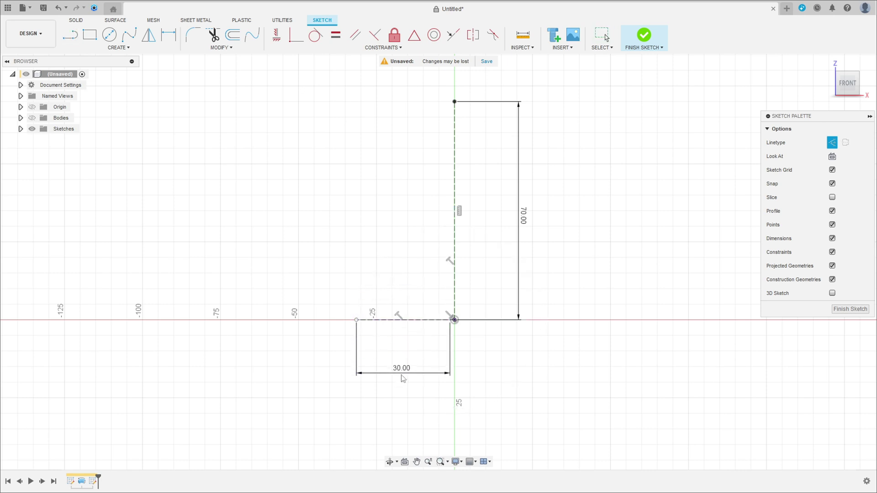
Step: Draw a three-point arc in normal linetype from the top of the vertical construction line to the outer end of the horizontal one
left_click(117, 48)
mouse_move(101, 87)
left_click(155, 95)
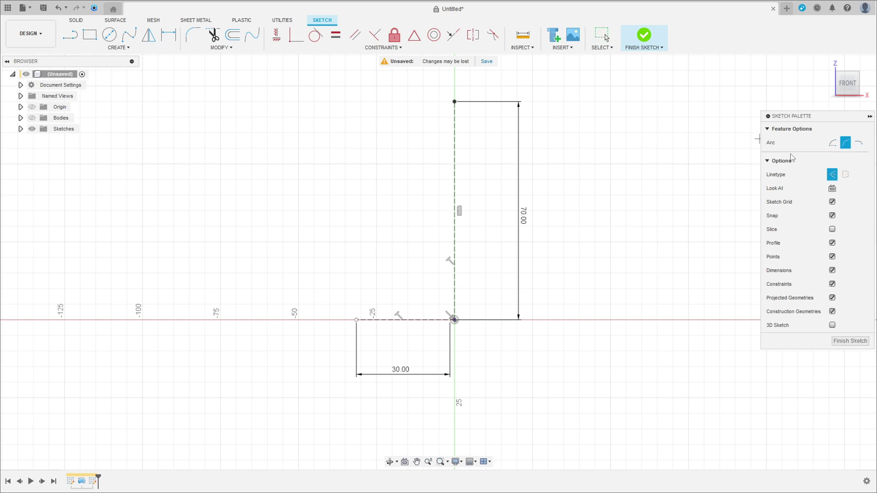
left_click(833, 174)
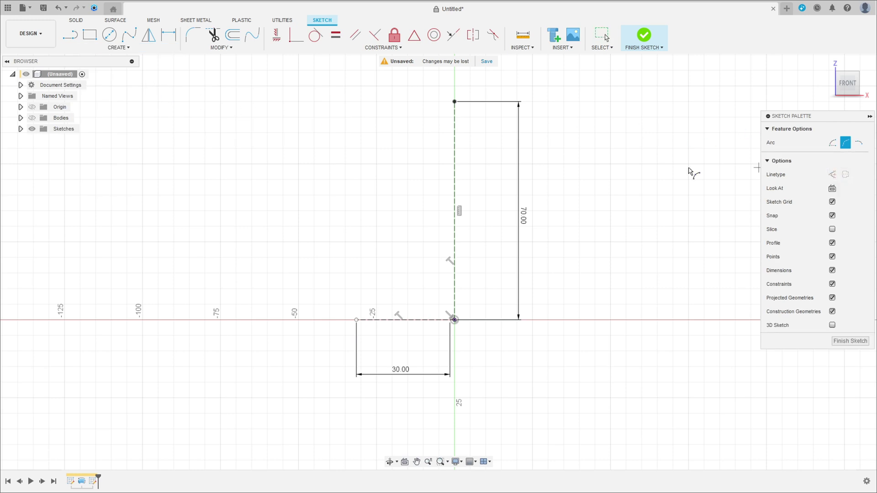
left_click(454, 102)
left_click(357, 320)
left_click(378, 216)
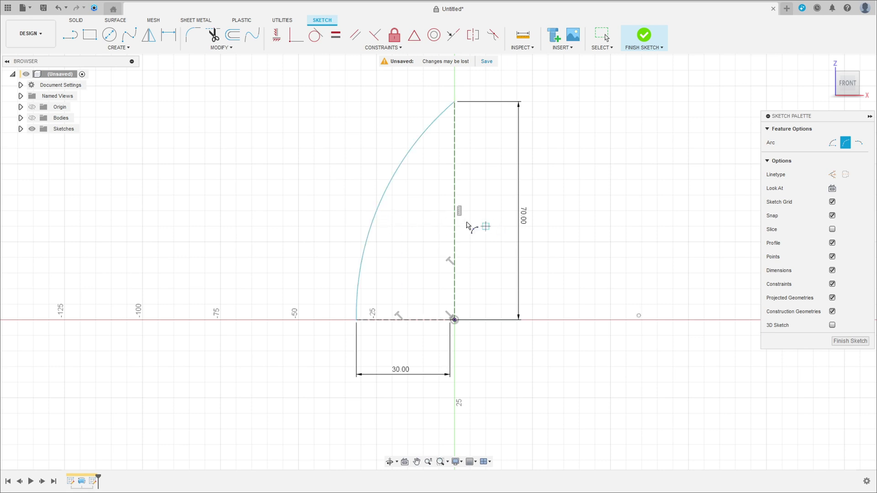
Step: Dimension the new arc's radius as 125 mm
left_click(169, 34)
left_click(382, 197)
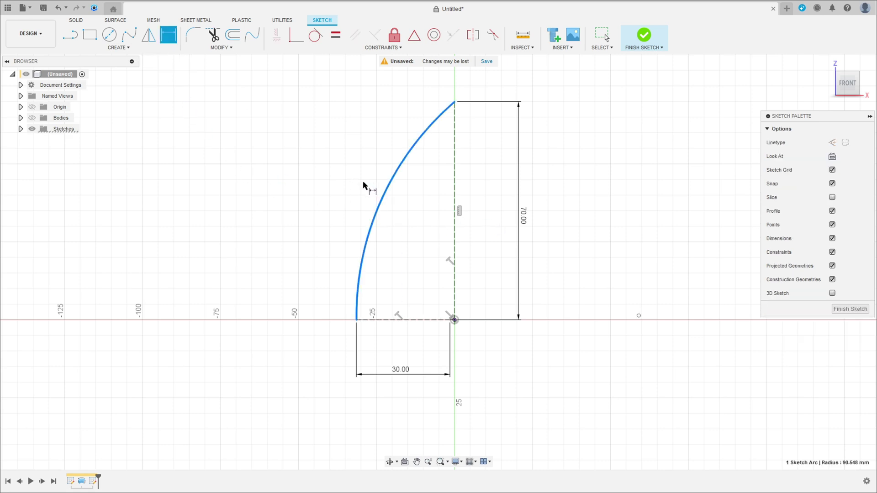
left_click(323, 146)
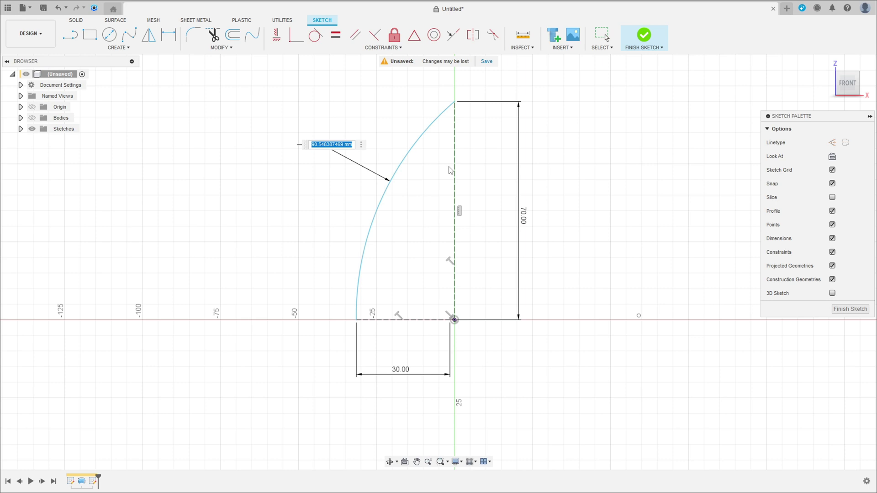
type("1")
key("Return")
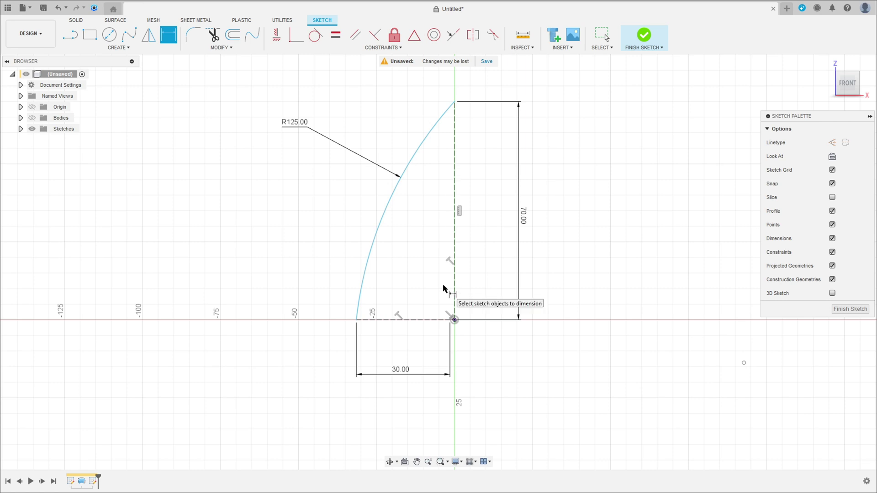
Step: Make the inner end of the horizontal construction line coincident with the origin and finish the sketch
scroll(452, 327, "up", 8)
key("Escape")
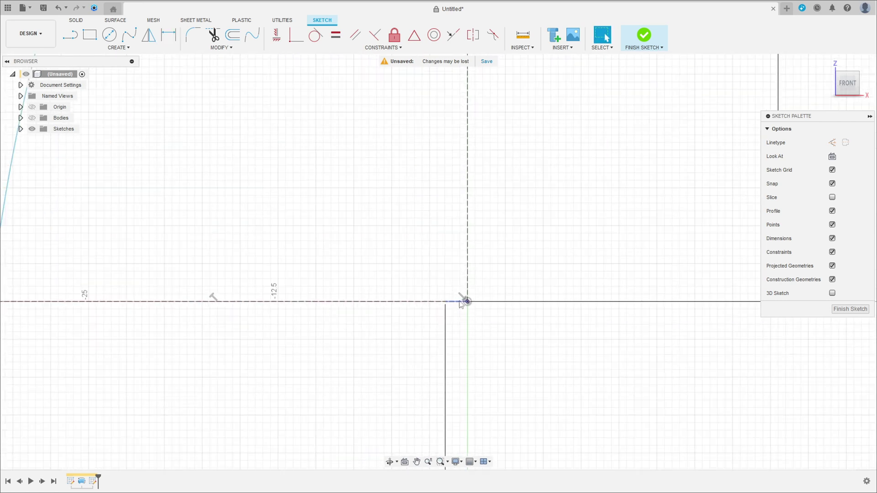
left_click(461, 302)
left_click(487, 306)
left_click(296, 35)
left_click(446, 301)
left_click(467, 302)
scroll(411, 299, "down", 6)
mouse_move(400, 294)
middle_mouse_down()
mouse_move(406, 310)
mouse_move(425, 262)
middle_mouse_up()
scroll(407, 304, "down", 2)
left_click(645, 37)
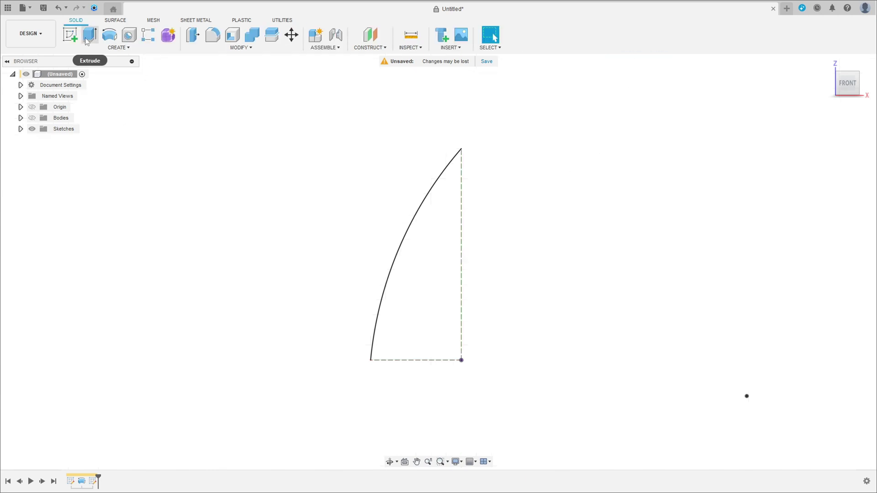
Step: Start a new sketch on the horizontal XY plane
left_click(70, 35)
left_click(486, 335)
mouse_move(555, 275)
middle_mouse_down("shift")
mouse_move(535, 313)
mouse_move(510, 334)
middle_mouse_up("shift")
left_click(511, 333)
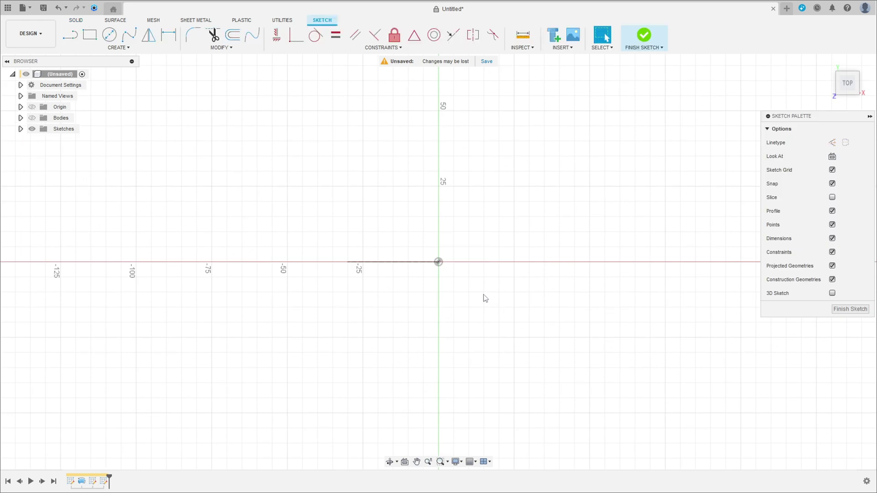
Step: Show the bodies and project the body's circular base edge and the 30 mm construction line into the sketch
middle_click_drag(343, 192, 338, 176, "shift")
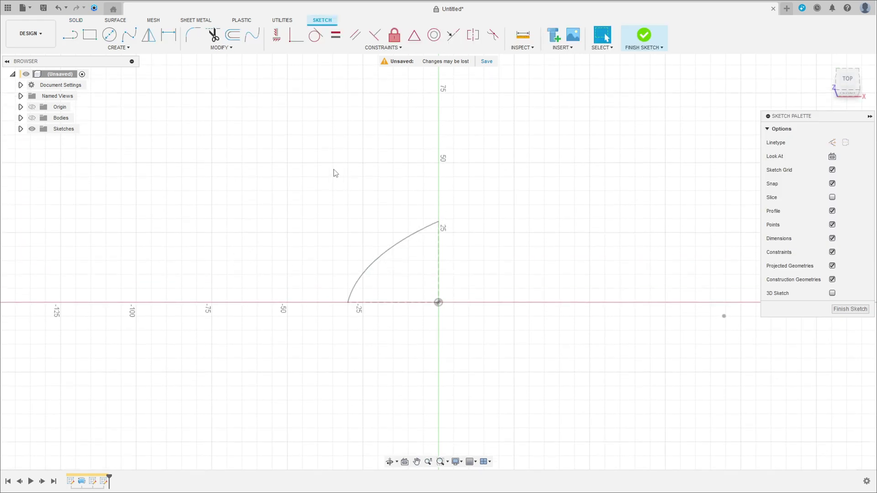
left_click(32, 117)
left_click(128, 48)
mouse_move(104, 187)
left_click(147, 187)
middle_click_drag(453, 227, 333, 293, "shift")
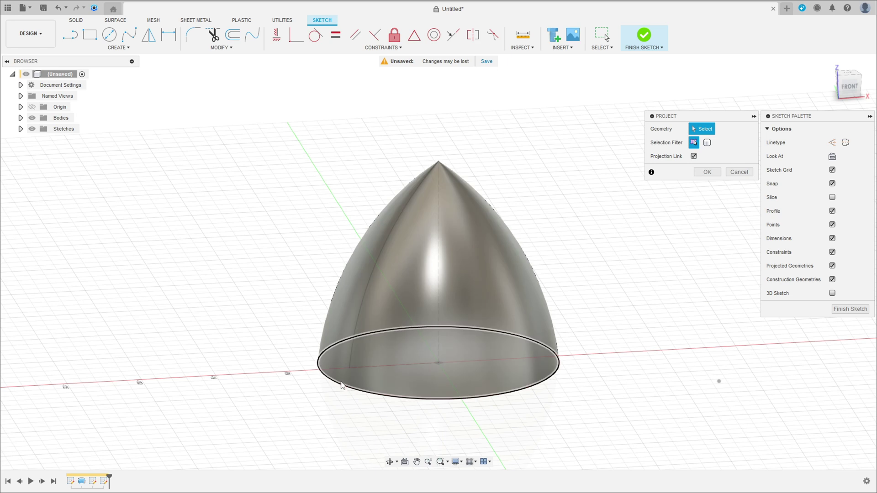
left_click(350, 392)
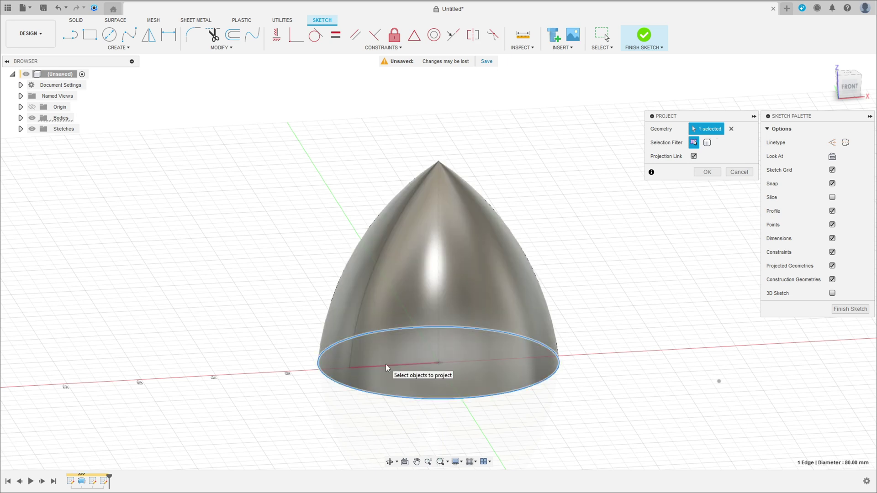
left_click(385, 364)
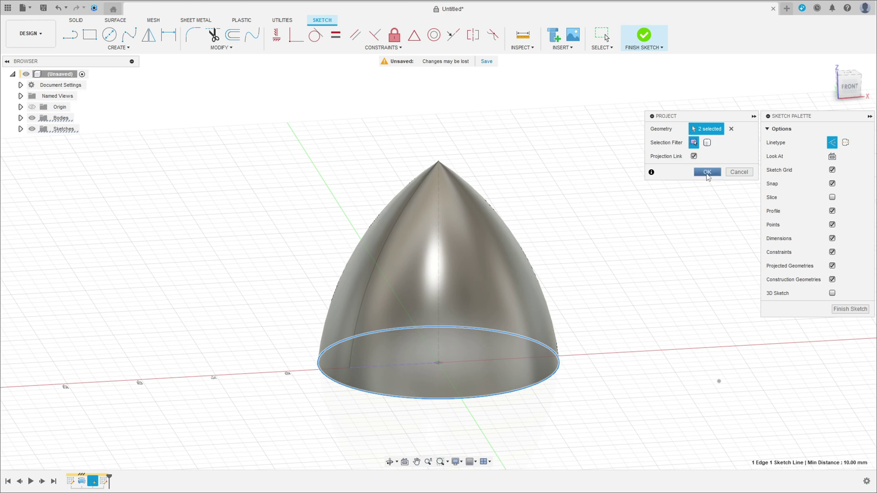
left_click(707, 173)
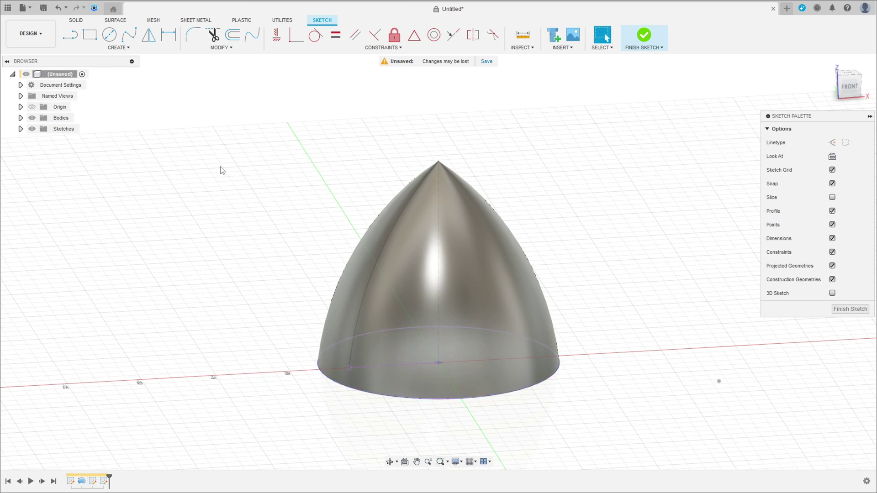
Step: Hide the bodies and, in the top view, draw two lines from the projected line's outer end to the circle, one on each side
left_click(32, 118)
middle_click_drag(228, 150, 254, 193, "shift")
left_click(848, 80)
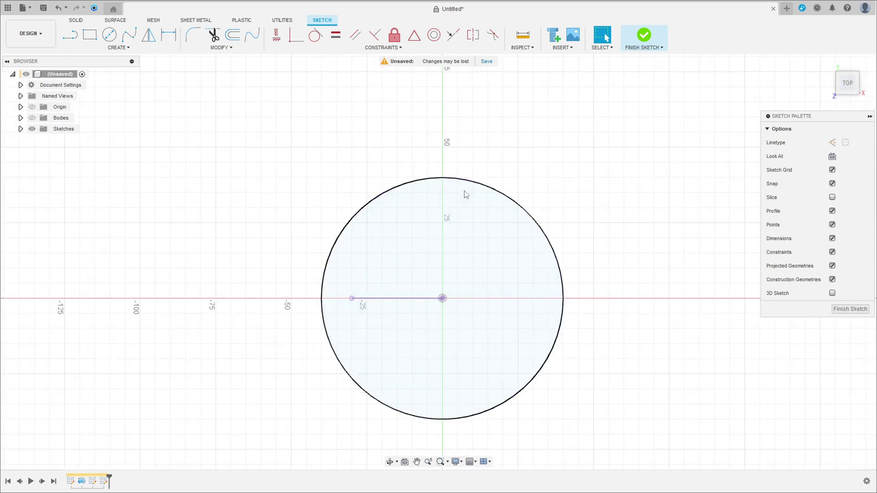
left_click(72, 36)
left_click(352, 299)
double_click(327, 262)
left_click(351, 298)
double_click(326, 330)
Step: Align the two lines' endpoints on the circle vertically with a Horizontal/Vertical constraint
left_click(277, 35)
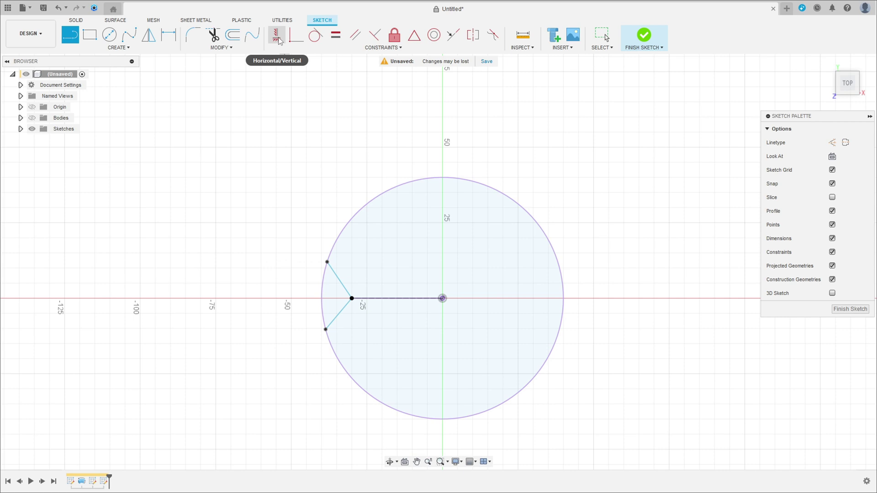
left_click(327, 263)
left_click(326, 330)
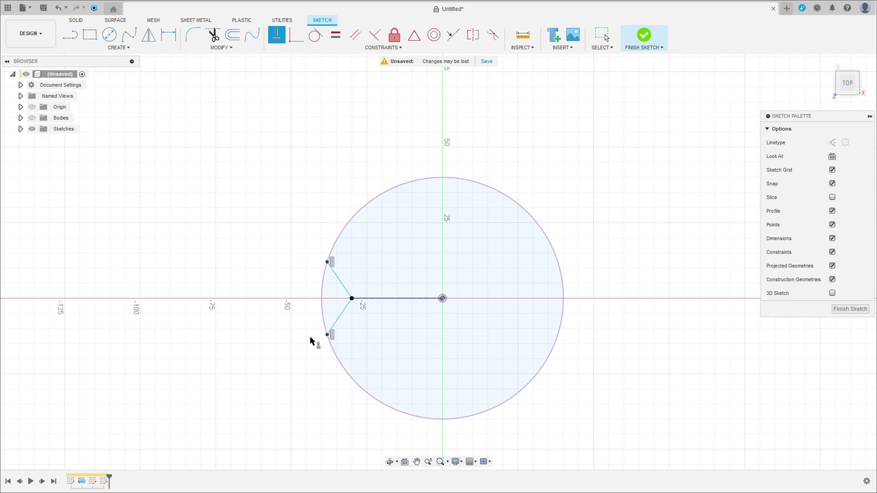
Step: Dimension the angle between the two lines that meet at the projected line's outer end and set it to 96°
left_click(169, 34)
left_click(339, 279)
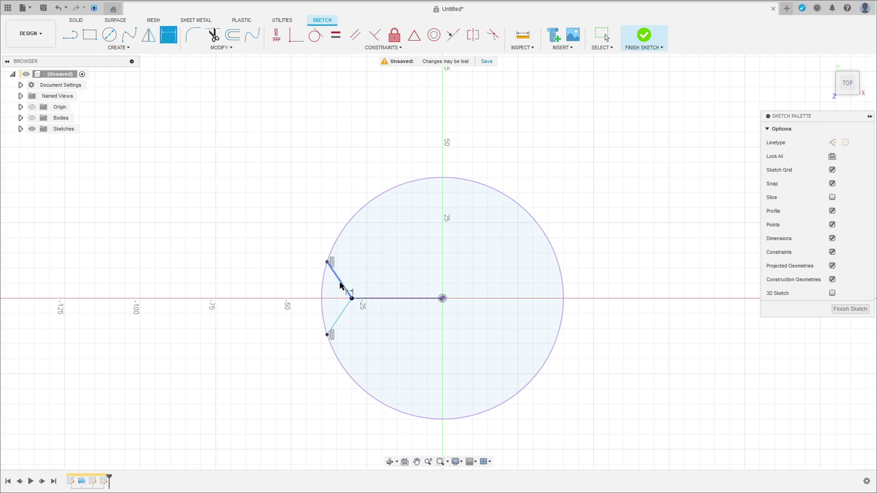
left_click(339, 315)
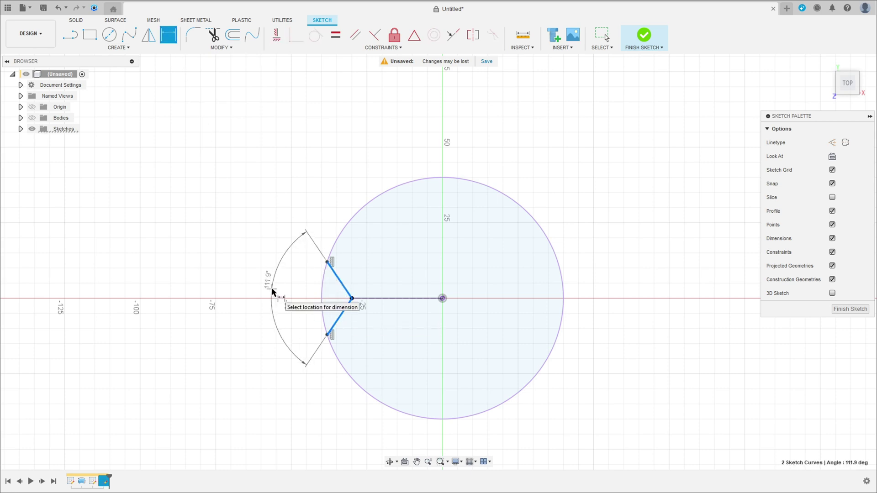
left_click(272, 291)
type("96")
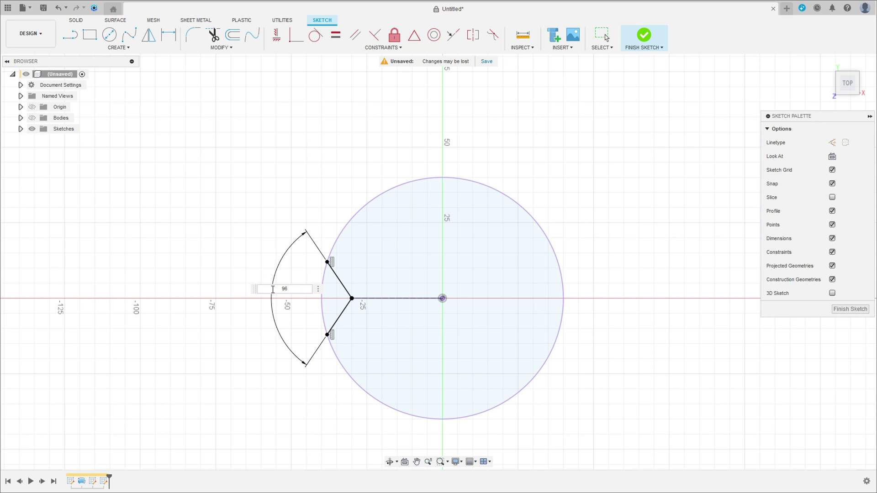
key("Return")
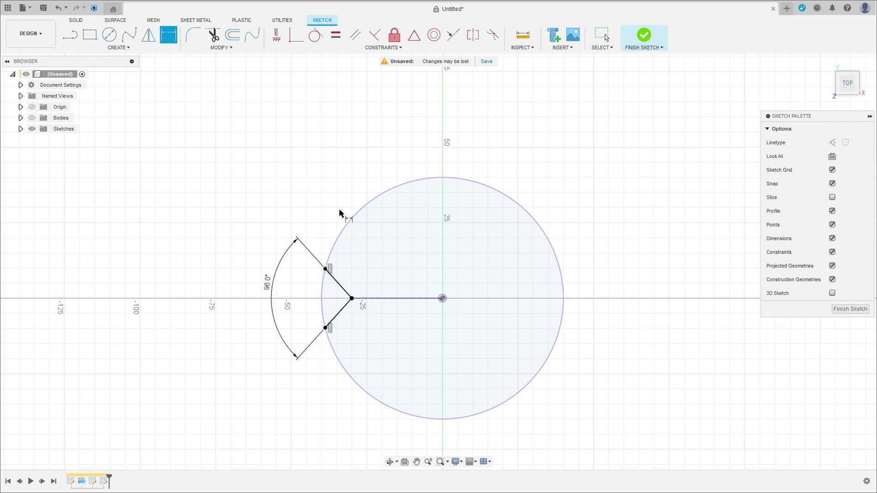
Step: Add a driven angle dimension between the upper angled line and the projected line, and finish the sketch
left_click(340, 289)
left_click(361, 299)
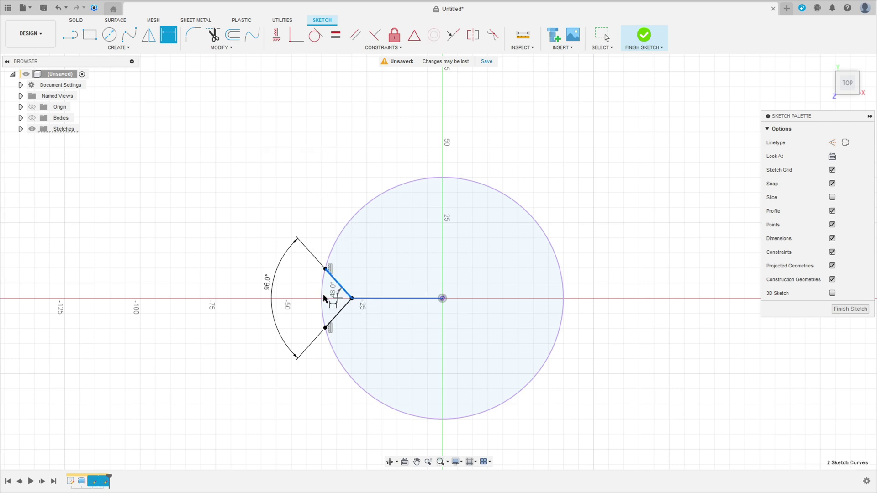
left_click(295, 284)
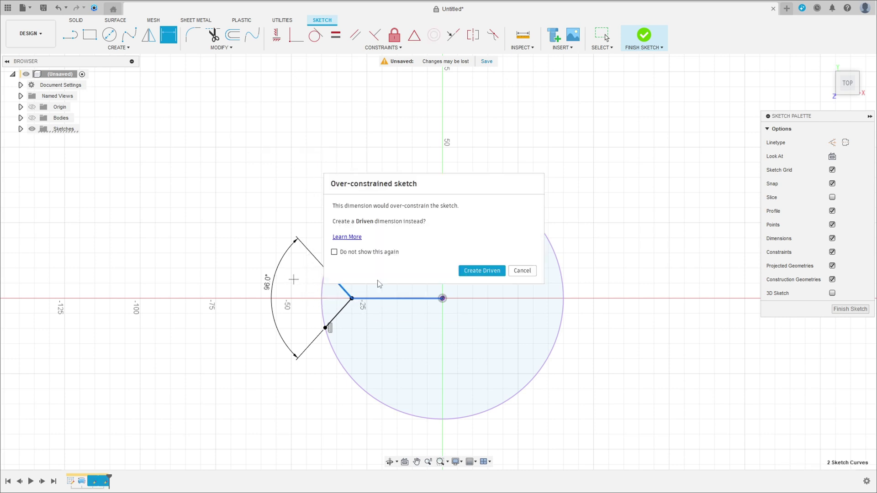
left_click(482, 271)
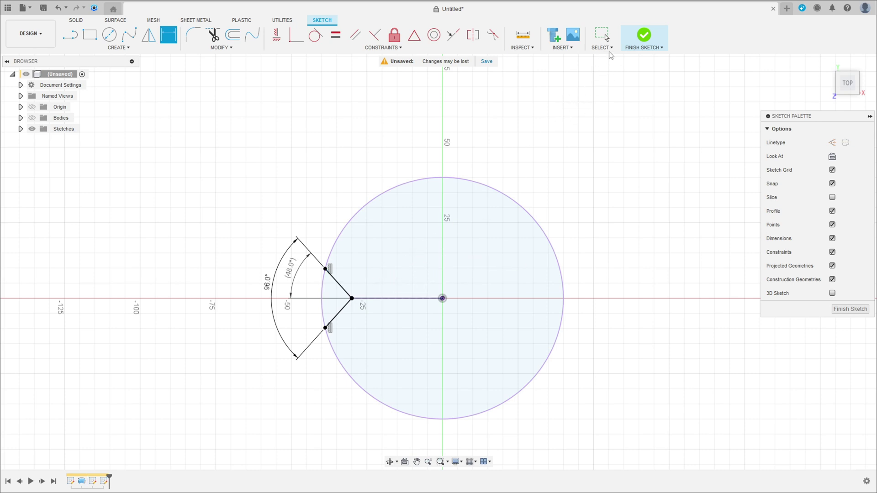
left_click(644, 35)
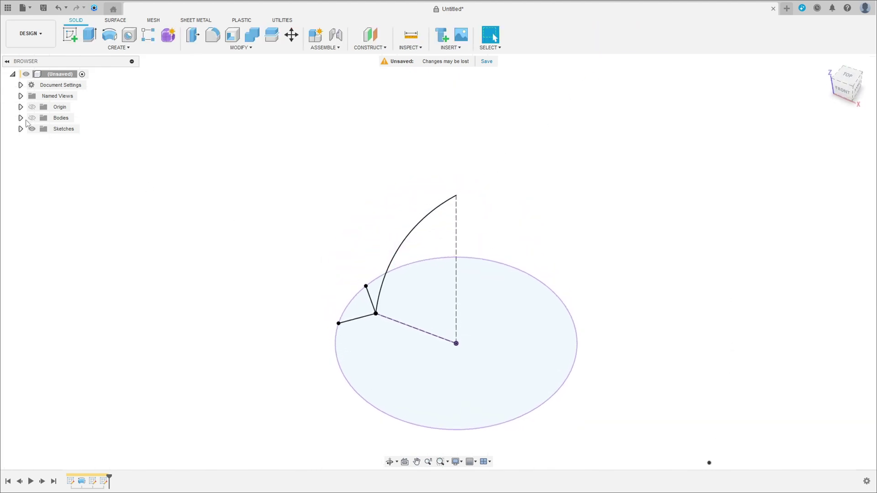
Step: Show the bodies and cut the dome with a single-path Sweep of the small triangular profile along the sketched arc
left_click(31, 118)
middle_click_drag(115, 141, 162, 138, "shift")
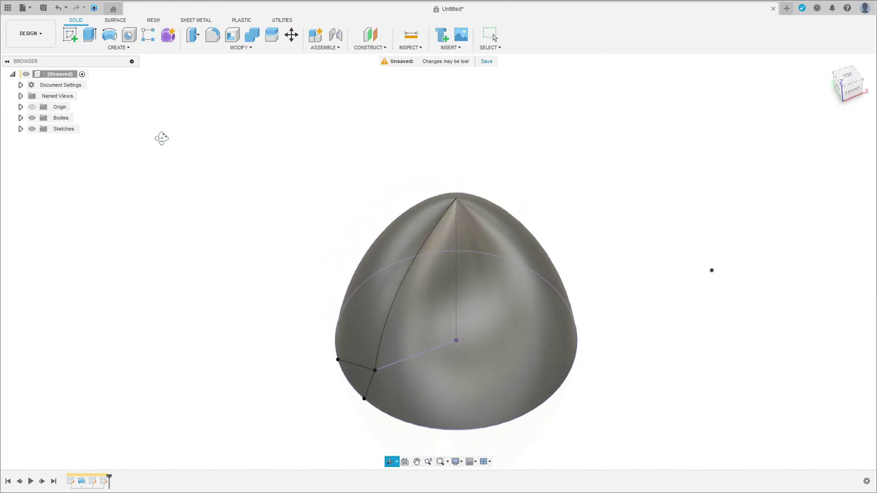
left_click(119, 48)
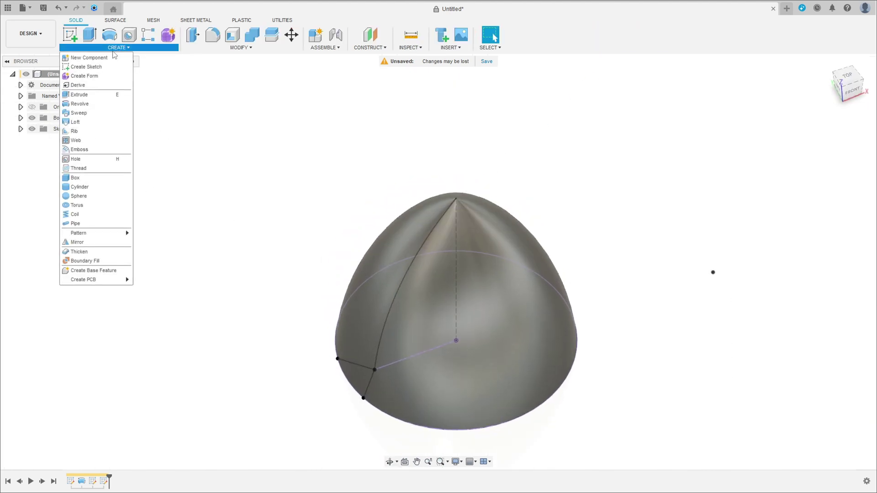
left_click(78, 113)
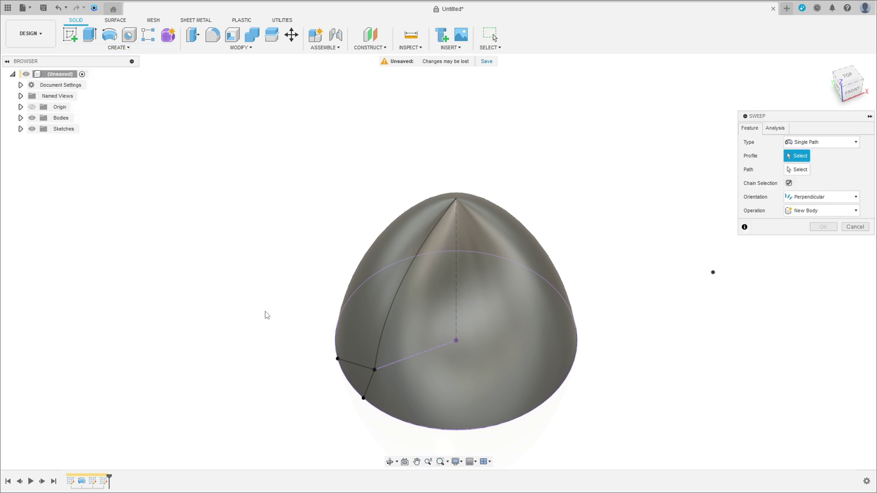
left_click(358, 377)
left_click(797, 169)
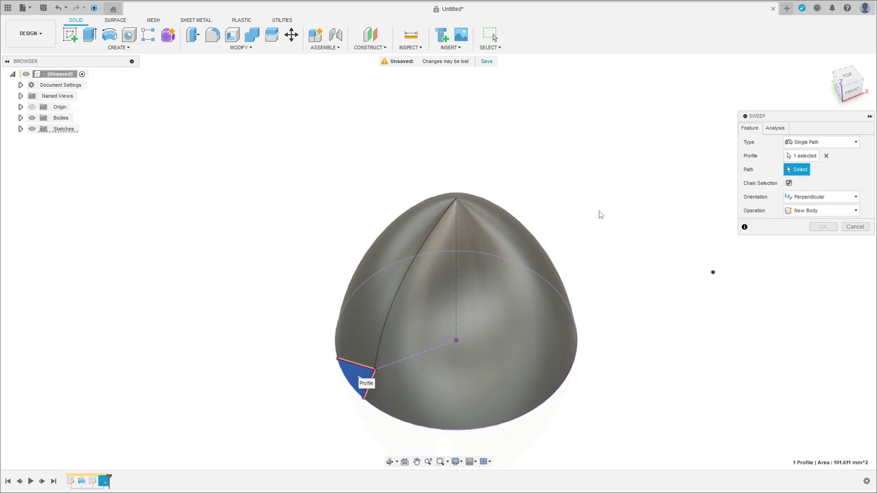
left_click(409, 273)
middle_click_drag(442, 234, 450, 246, "shift")
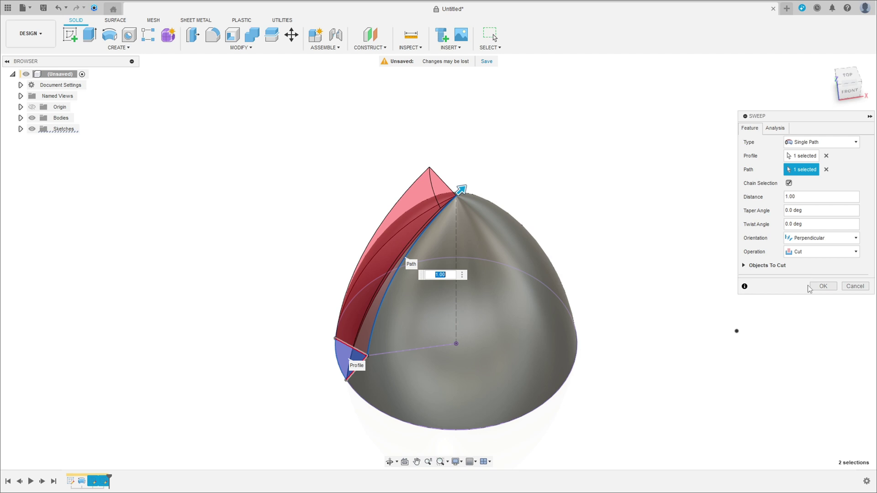
left_click(823, 287)
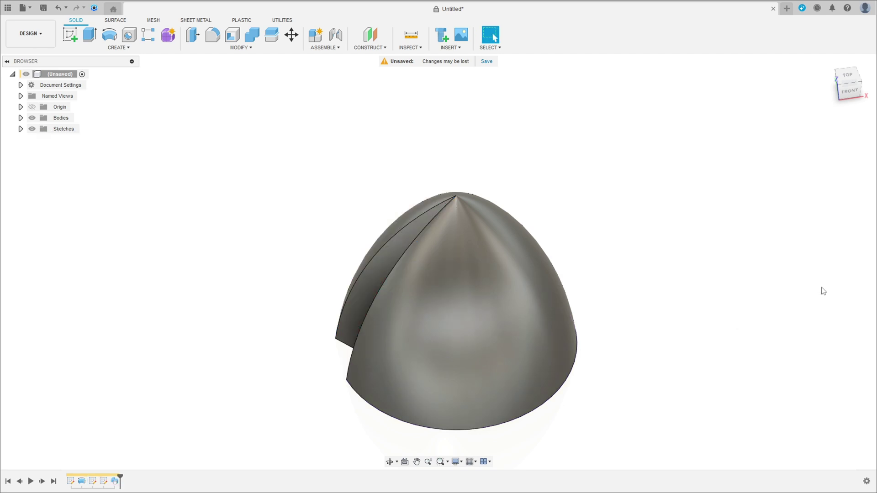
middle_click_drag(668, 251, 693, 233, "shift")
left_click(829, 66)
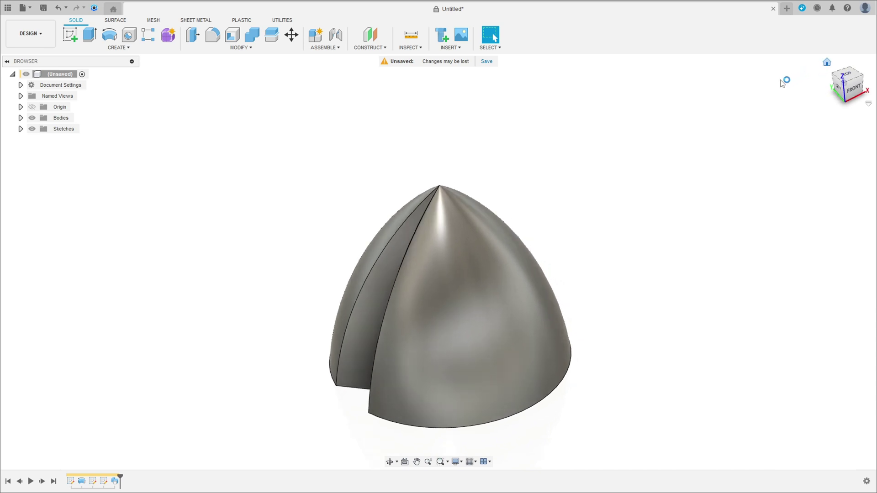
Step: Create a circular pattern of the sweep cut feature around the Z axis with full distribution and a quantity of 13
left_click(119, 47)
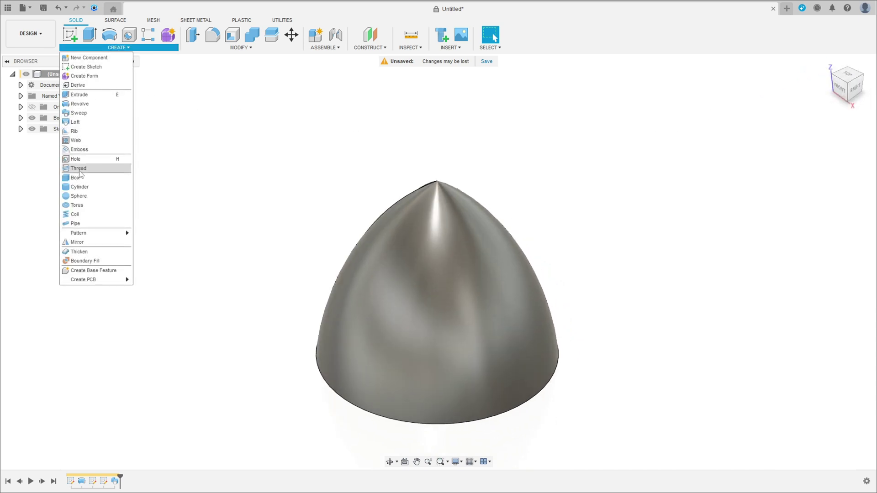
mouse_move(114, 234)
left_click(156, 242)
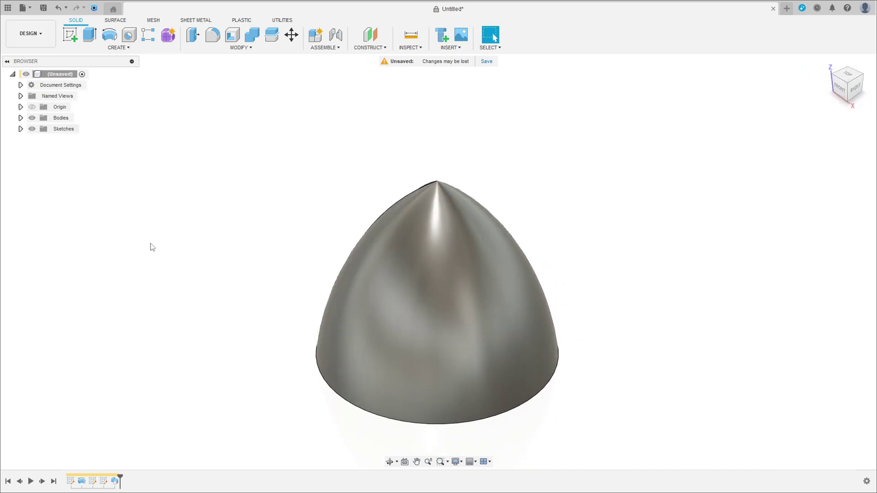
middle_click_drag(253, 218, 349, 222, "shift")
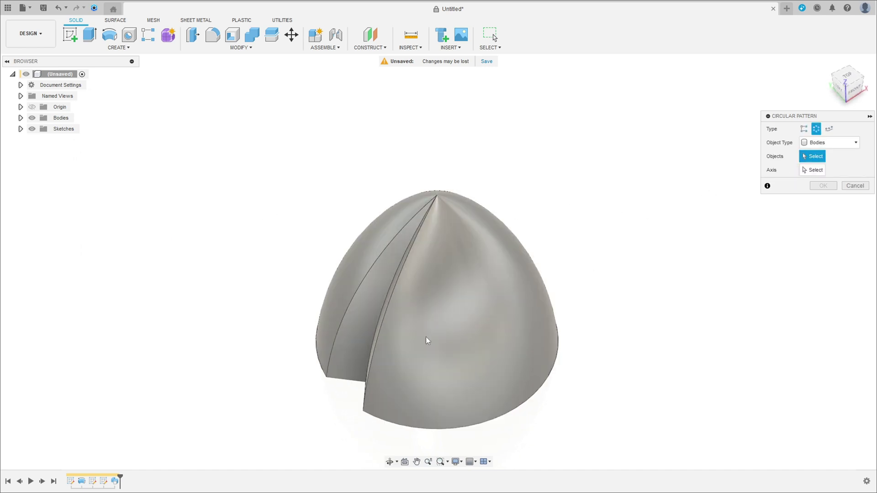
left_click(832, 143)
left_click(826, 174)
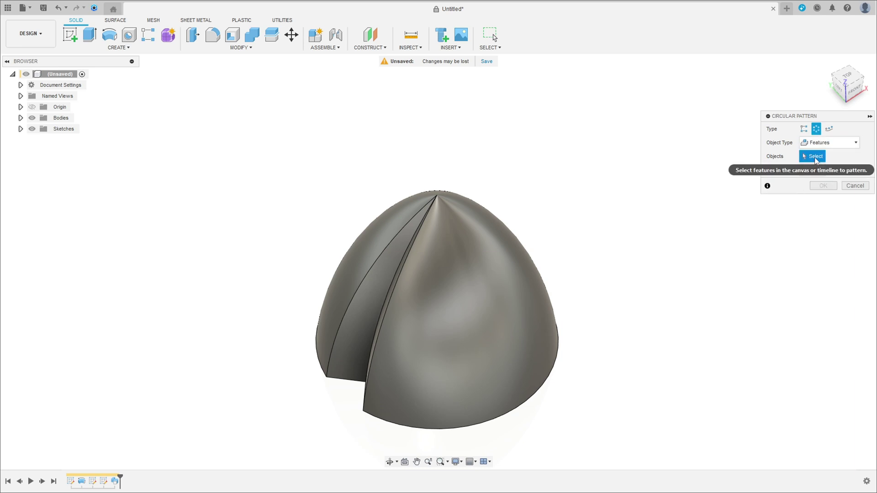
left_click(117, 482)
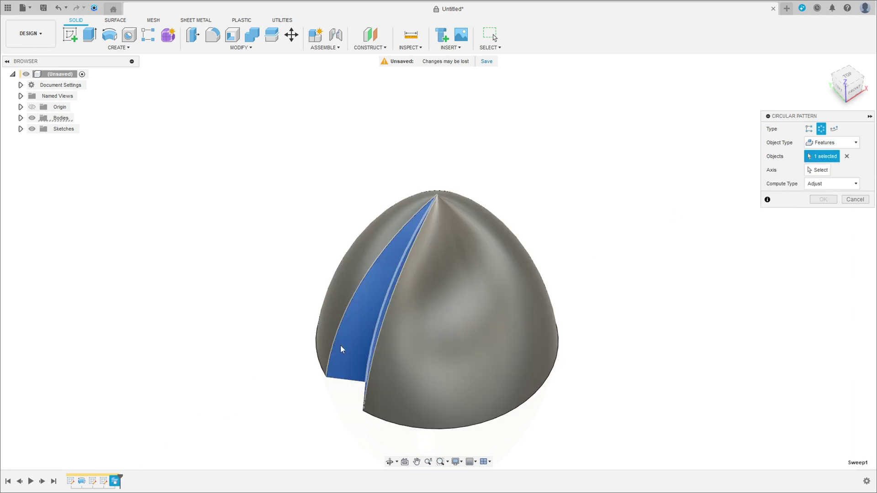
left_click(827, 171)
middle_click_drag(423, 312, 437, 336, "shift")
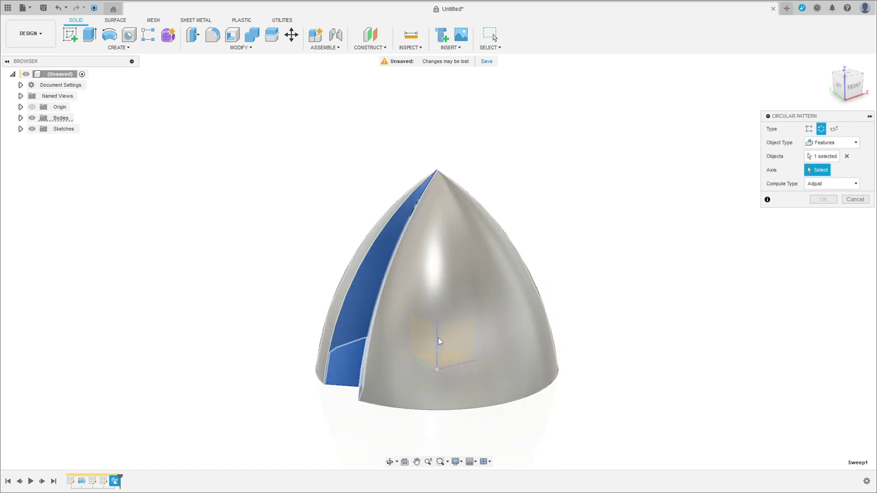
left_click(21, 107)
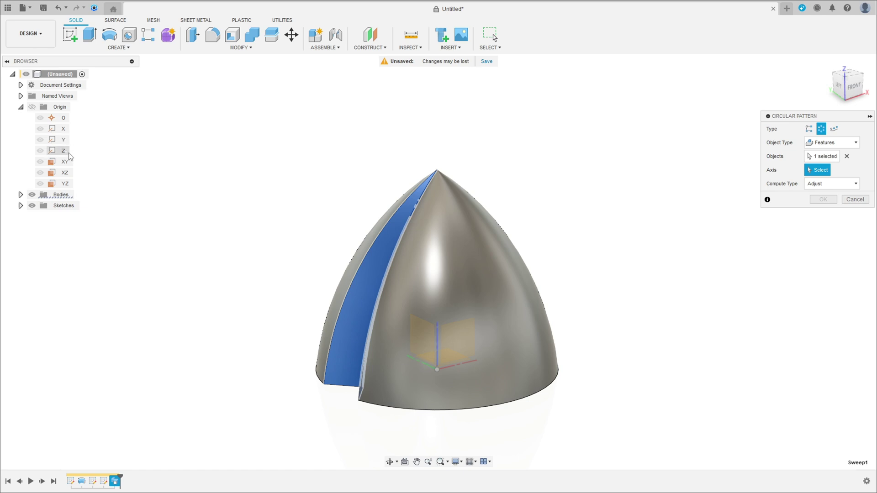
left_click(64, 151)
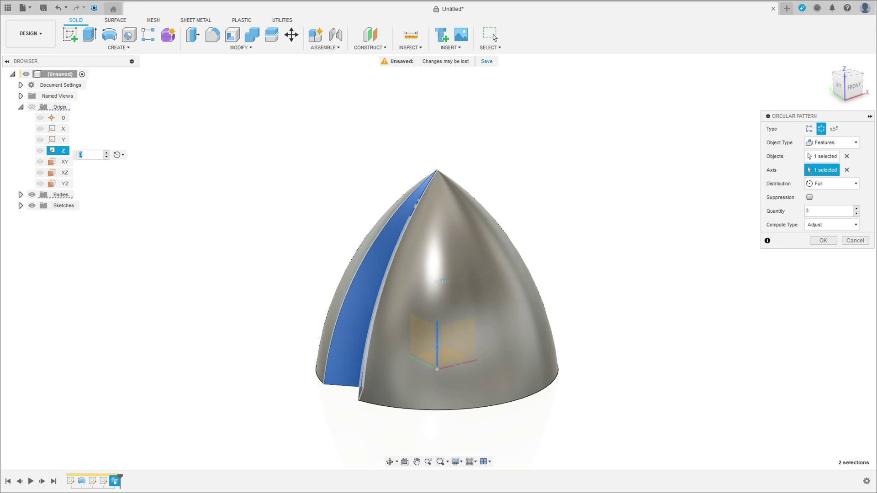
double_click(844, 213)
type("13")
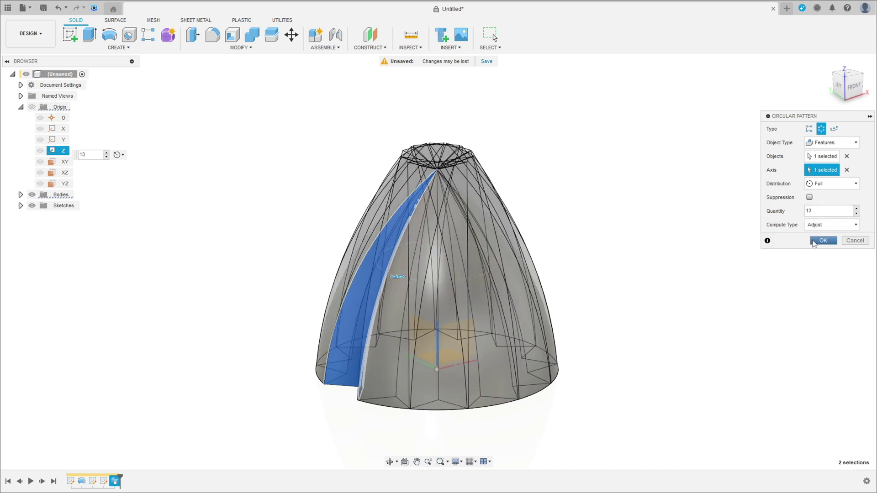
left_click(821, 242)
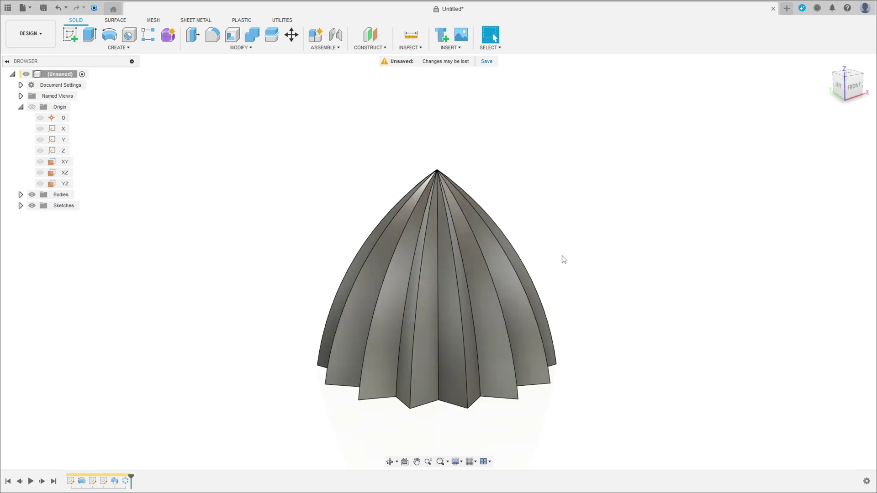
Step: Shell the fluted dome through its bottom face with an inside thickness of 2 mm
middle_click_drag(528, 257, 484, 224, "shift")
scroll(360, 235, "up", 3)
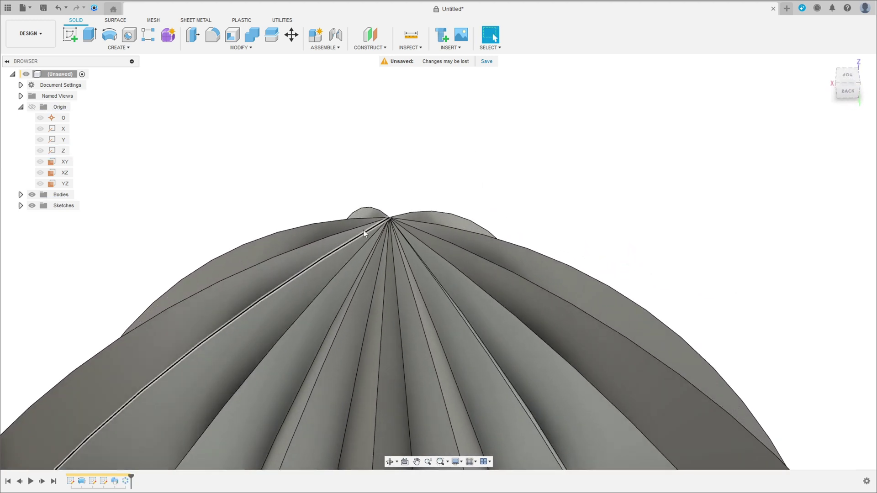
scroll(457, 217, "down", 4)
scroll(481, 289, "down", 5)
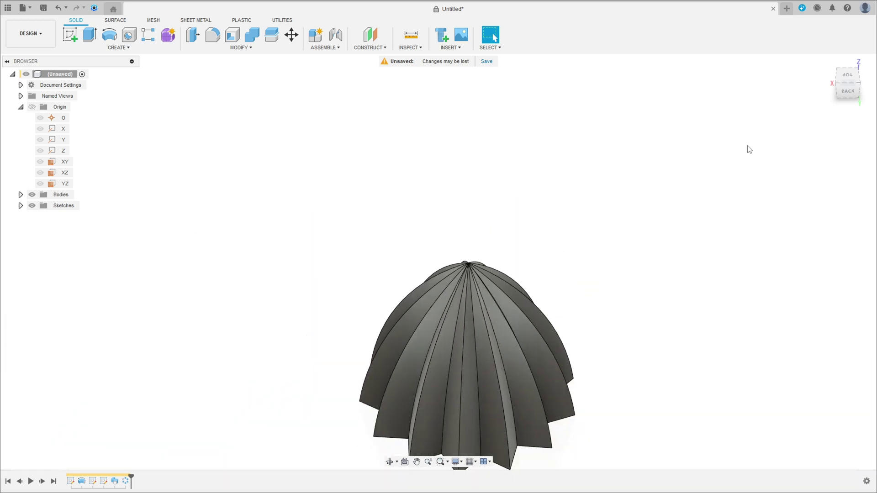
left_click(814, 78)
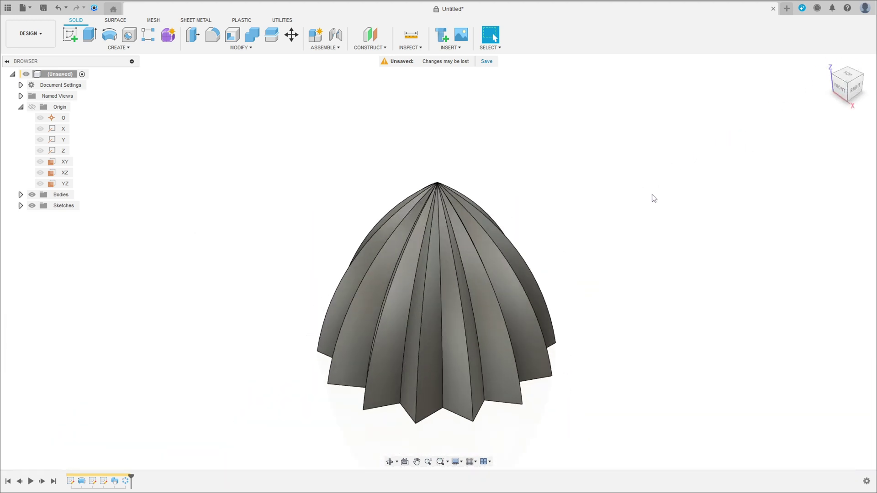
left_click(238, 48)
left_click(233, 36)
middle_click_drag(407, 319, 457, 307, "shift")
left_click(453, 316)
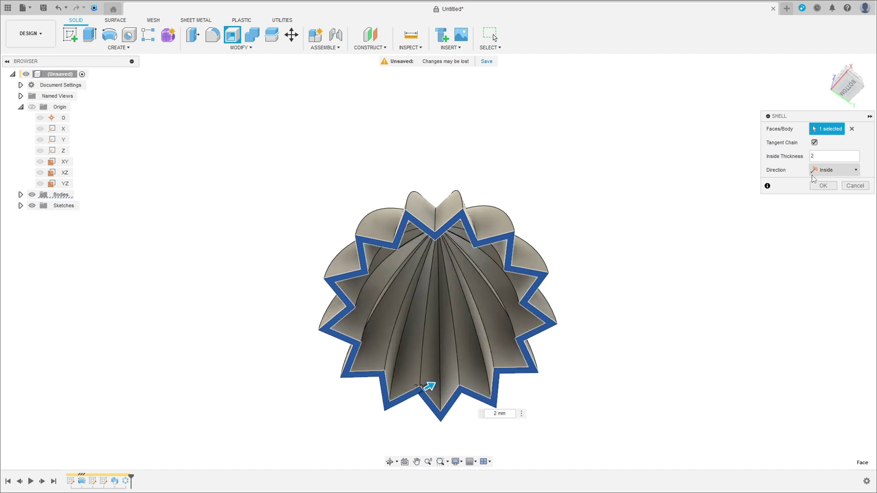
key("Return")
middle_click_drag(662, 228, 156, 214, "shift")
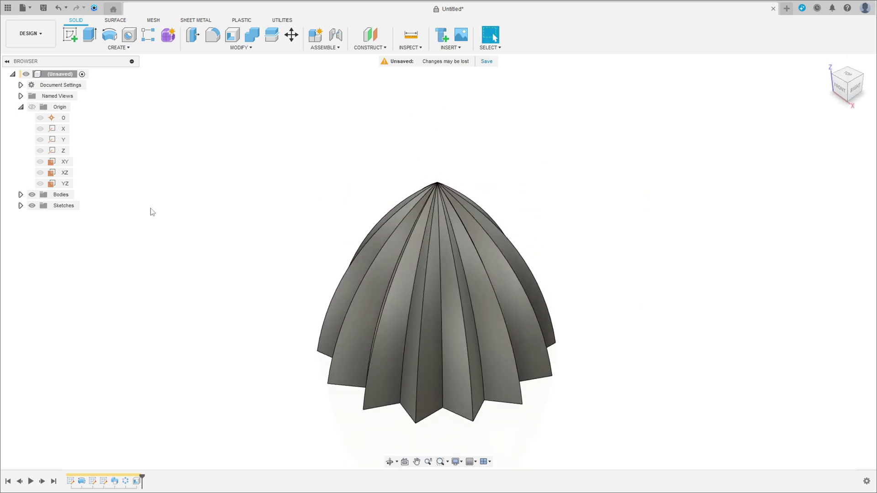
Step: Start a sketch on the XZ plane and draw a 70 mm horizontal line from the origin in the negative X direction
left_click(70, 34)
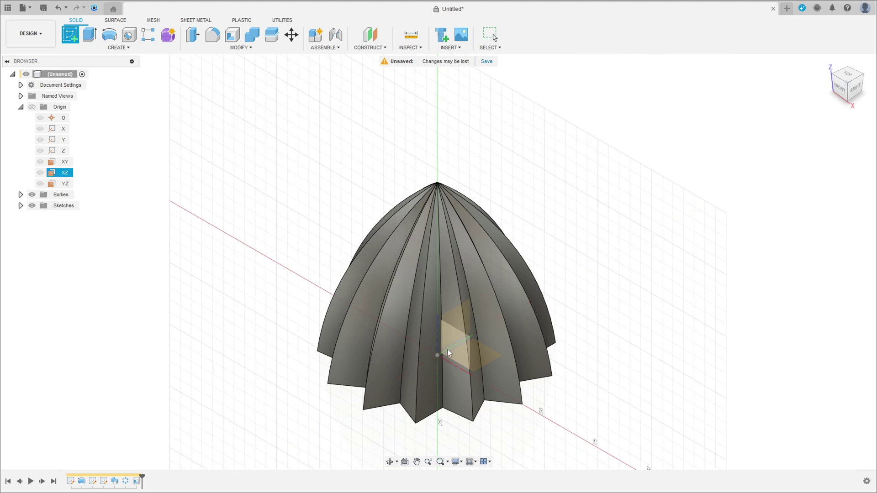
left_click(462, 347)
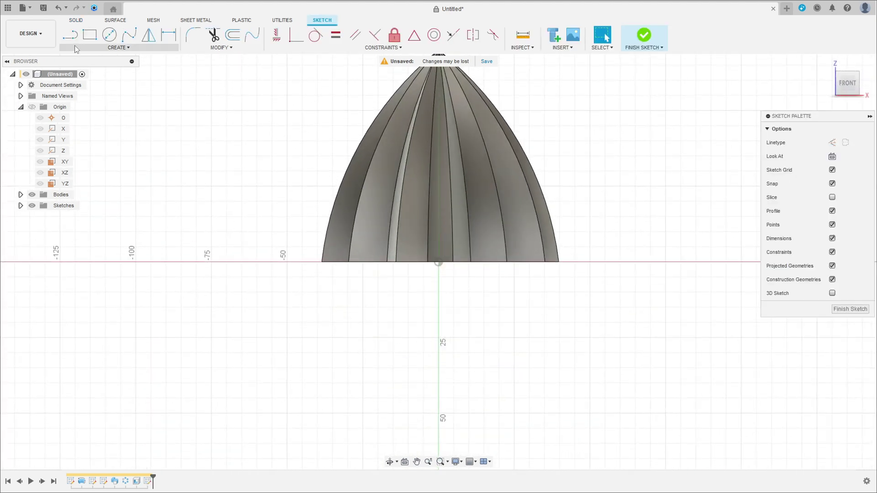
left_click_drag(439, 264, 235, 262)
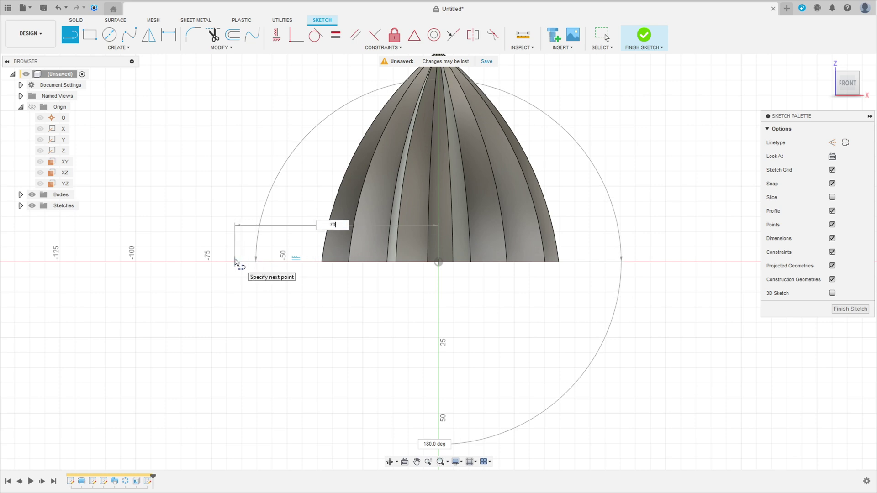
key("Return")
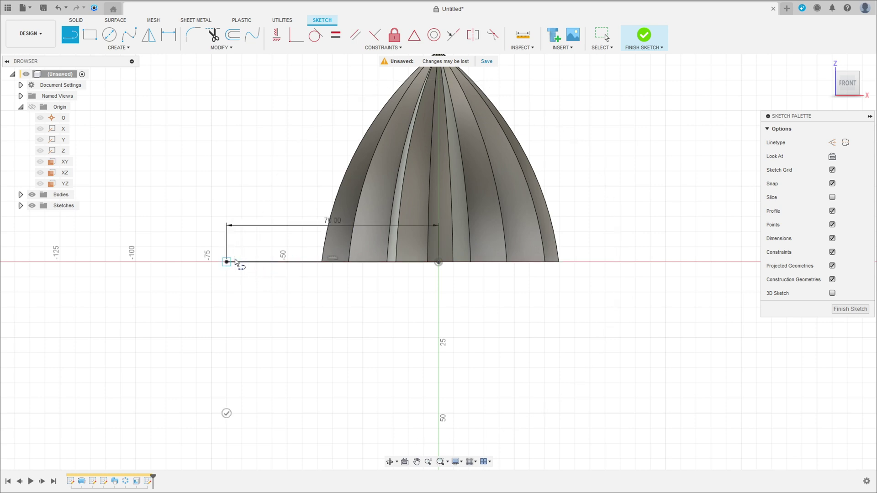
Step: Draw a three-point arc rising outward from the outer end of the 70 mm line, with a radius of about 31.7 mm
left_click(117, 47)
mouse_move(103, 85)
left_click(137, 89)
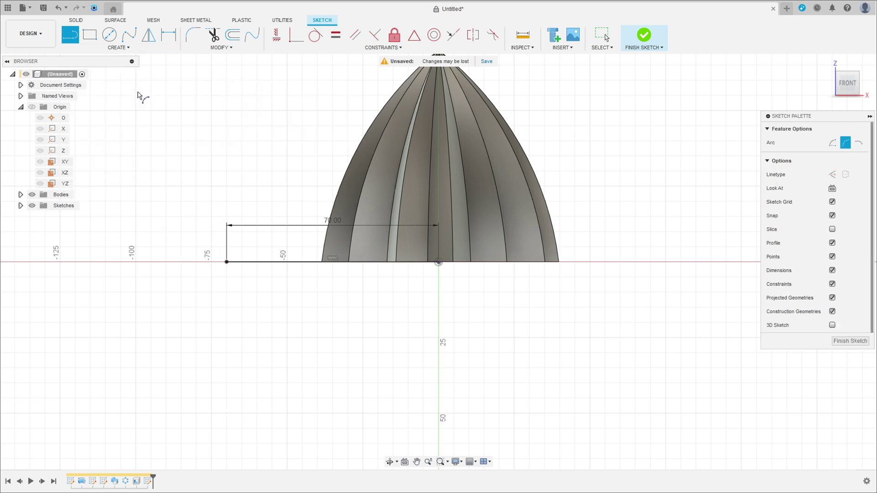
left_click(200, 257)
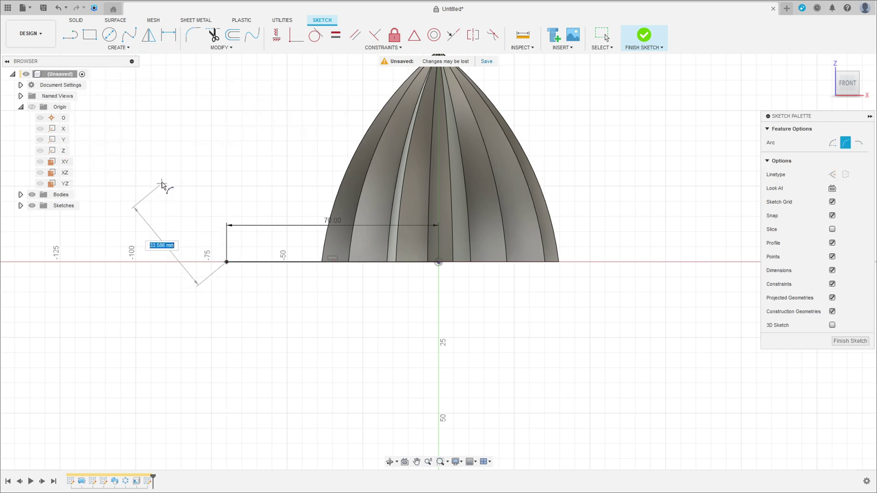
left_click(167, 206)
key("Escape")
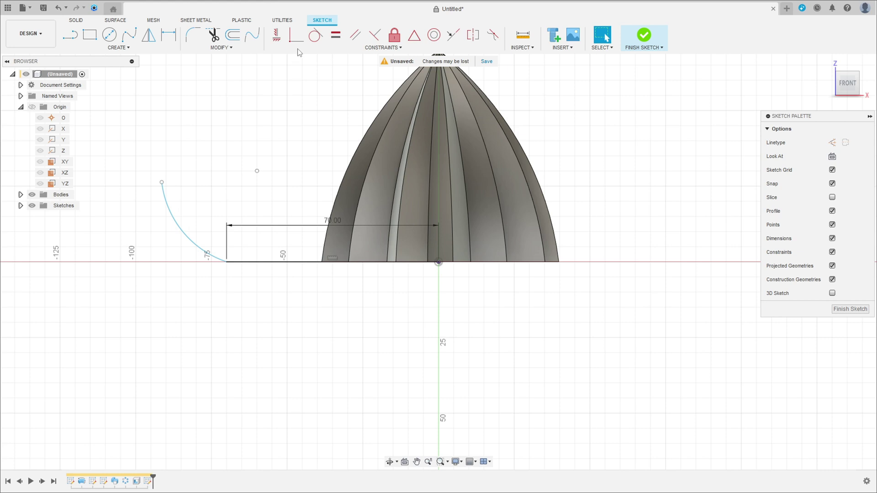
Step: Make the arc tangent to the horizontal line and set its radius to 10 mm
left_click(315, 37)
left_click(206, 251)
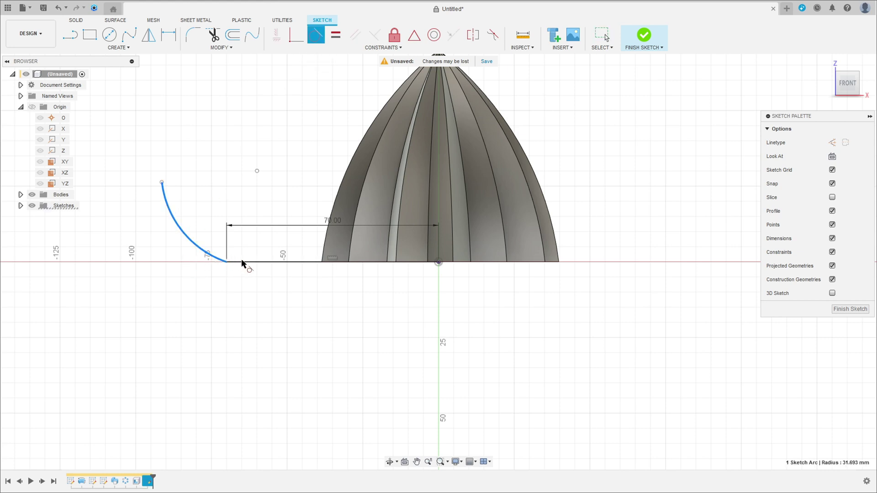
left_click(245, 263)
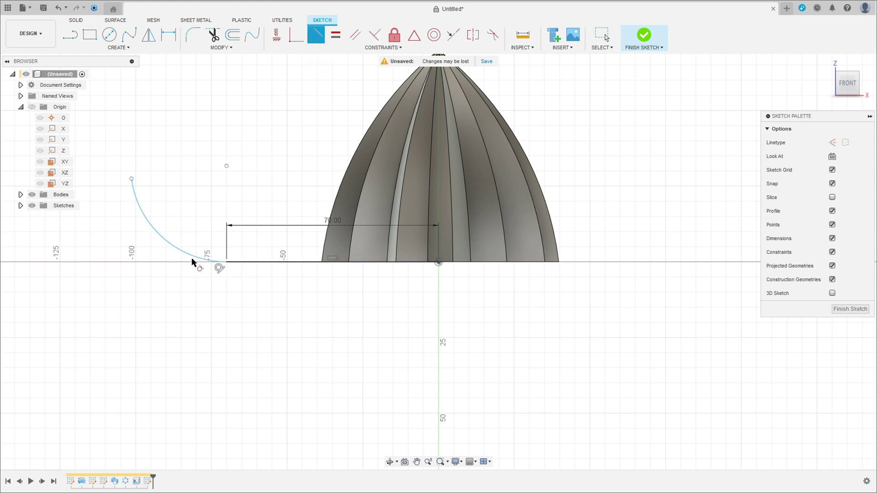
left_click(171, 41)
left_click(160, 233)
left_click(187, 201)
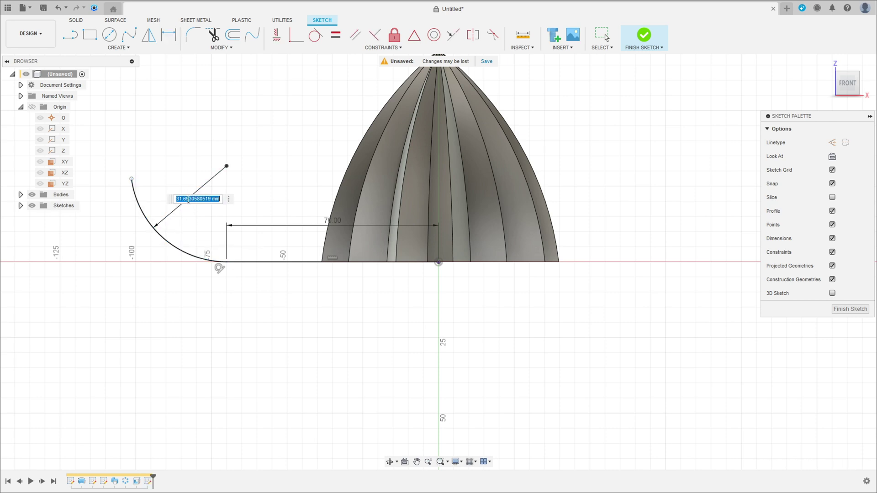
type("10")
key("Return")
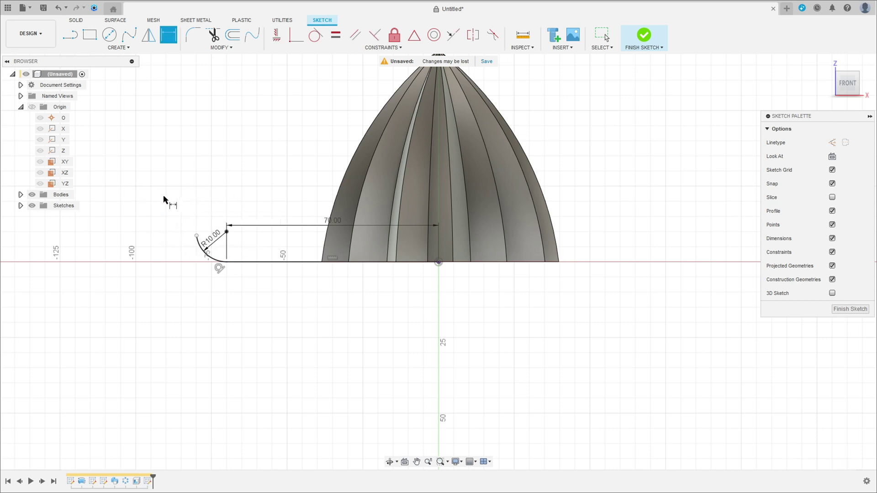
Step: Draw a 2.5 mm vertical line upward from the open end of the 10 mm radius arc
scroll(162, 192, "up", 3)
scroll(159, 185, "up", 3)
key("l")
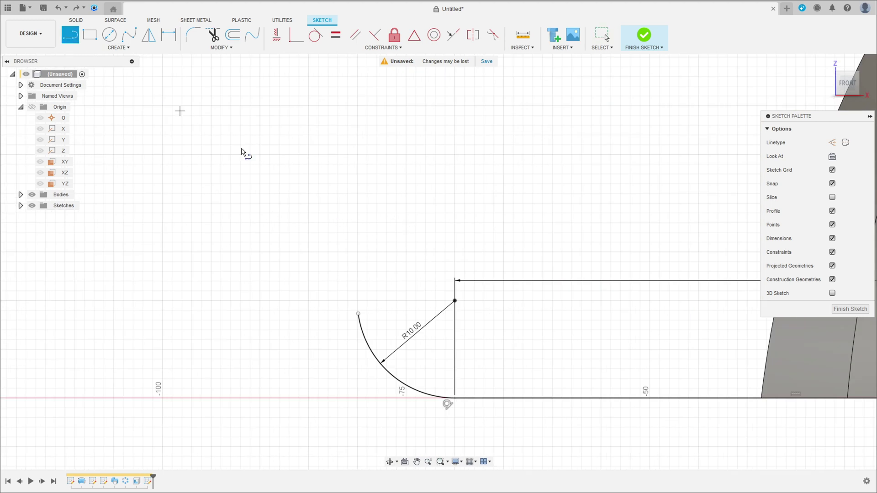
left_click(358, 315)
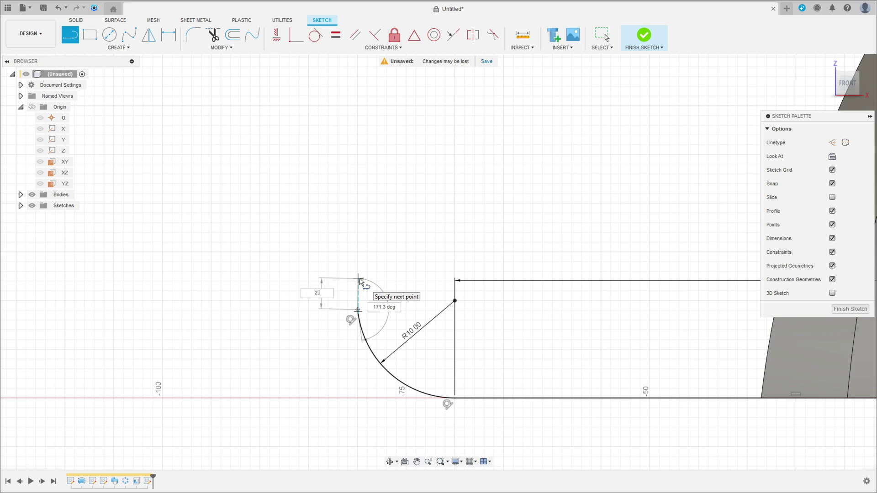
type("2,5")
key("Tab")
scroll(361, 283, "up", 3)
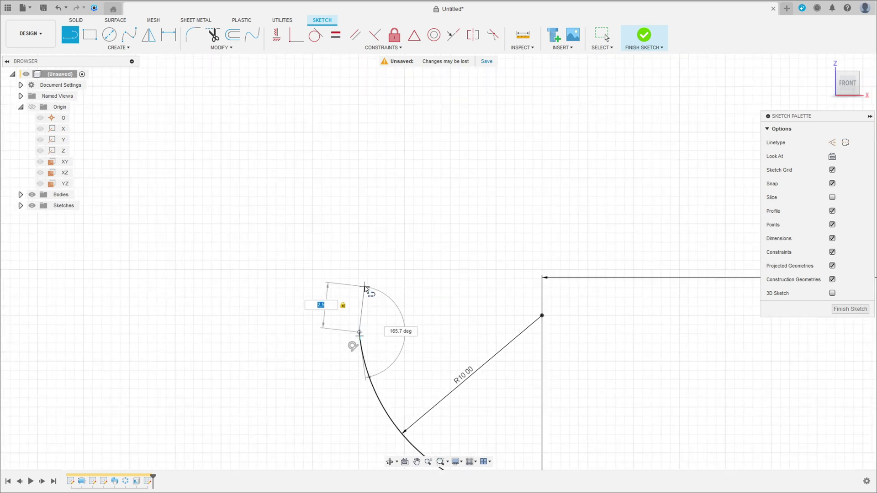
left_click(362, 288)
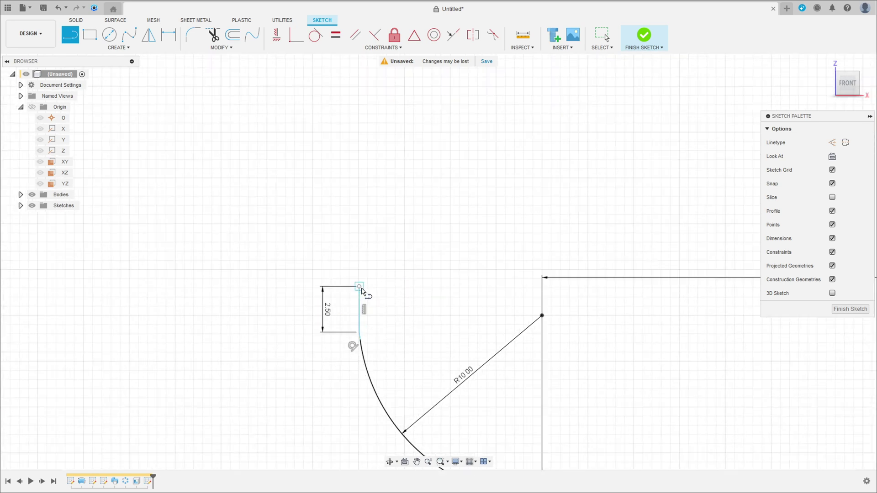
key("Escape")
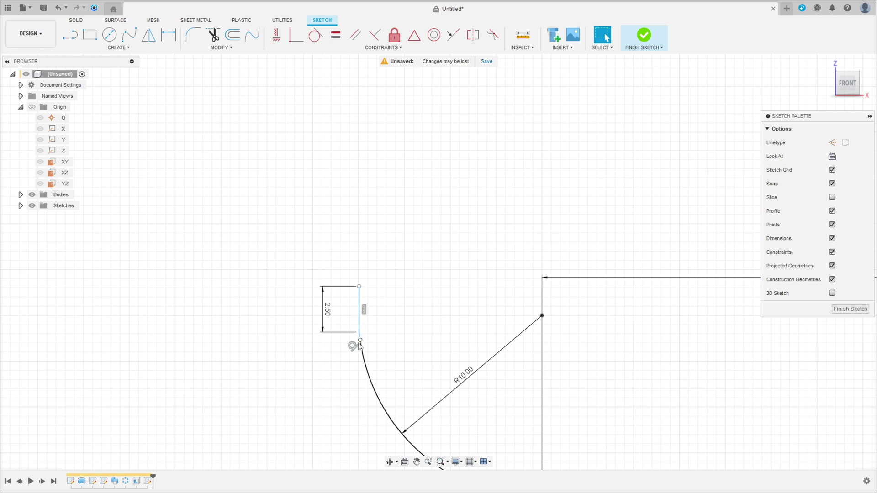
Step: Delete the short slanted segment below the vertical line and join the line's lower end to the arc's endpoint with a coincident constraint
scroll(362, 335, "up", 5)
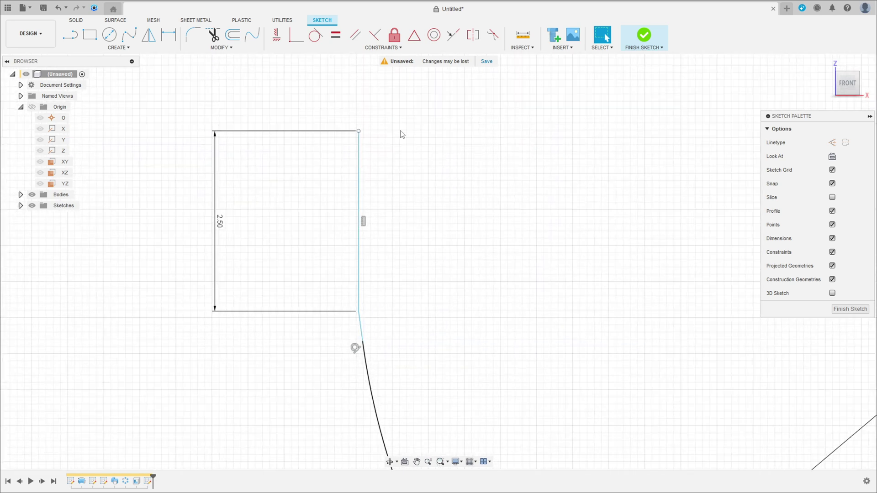
left_click(361, 326)
key("Delete")
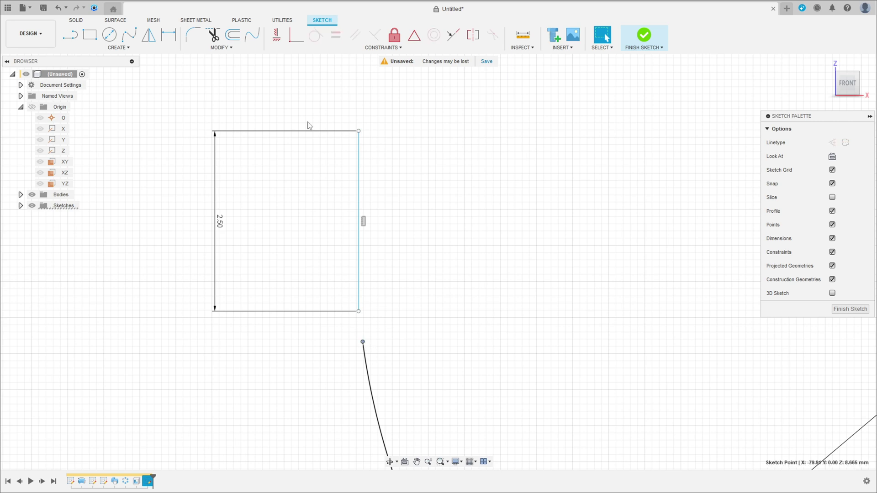
left_click(296, 36)
left_click(359, 312)
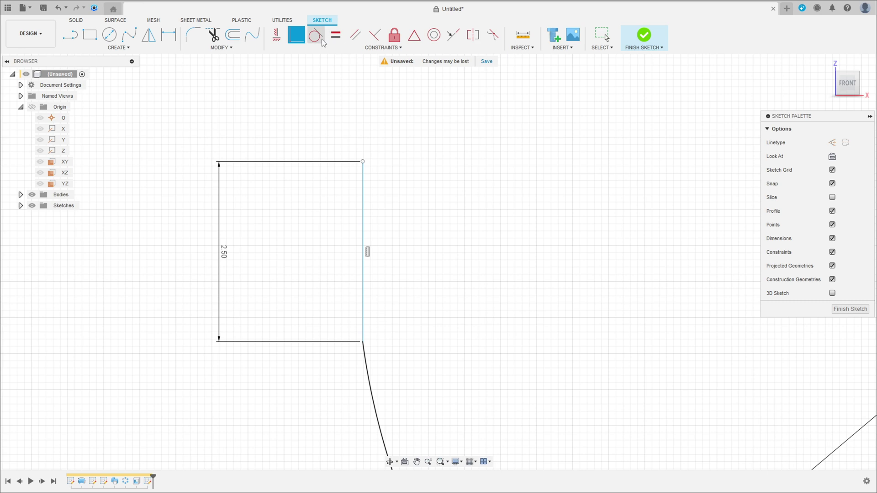
Step: Apply a tangent constraint between the vertical line and the 10 mm radius arc
left_click(363, 284)
left_click(366, 358)
scroll(396, 355, "down", 5)
scroll(400, 337, "down", 2)
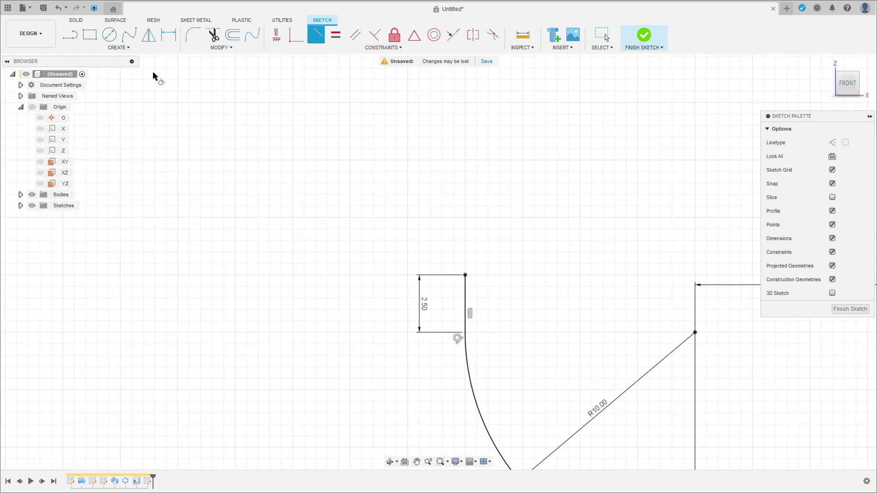
Step: Draw a three-point half-circle arc from the vertical line's upper end toward the outside, with a radius of about 2.5 mm
left_click(120, 48)
mouse_move(110, 86)
left_click(169, 103)
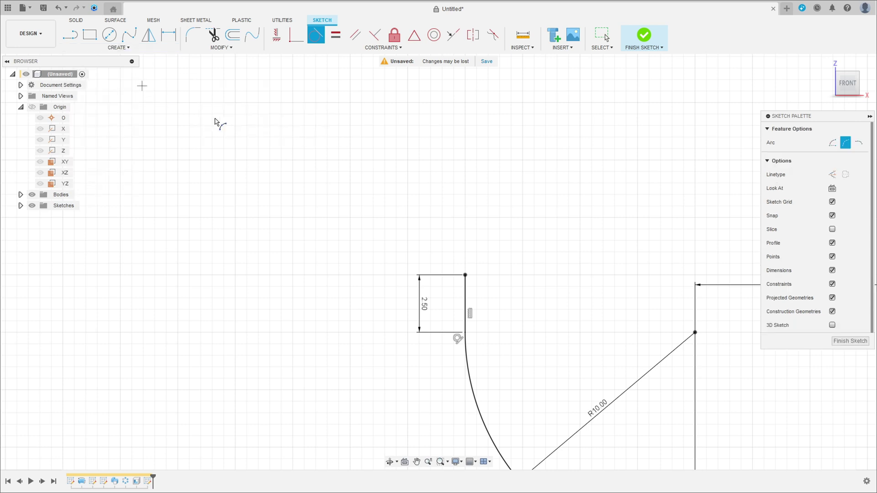
left_click(465, 276)
left_click(352, 275)
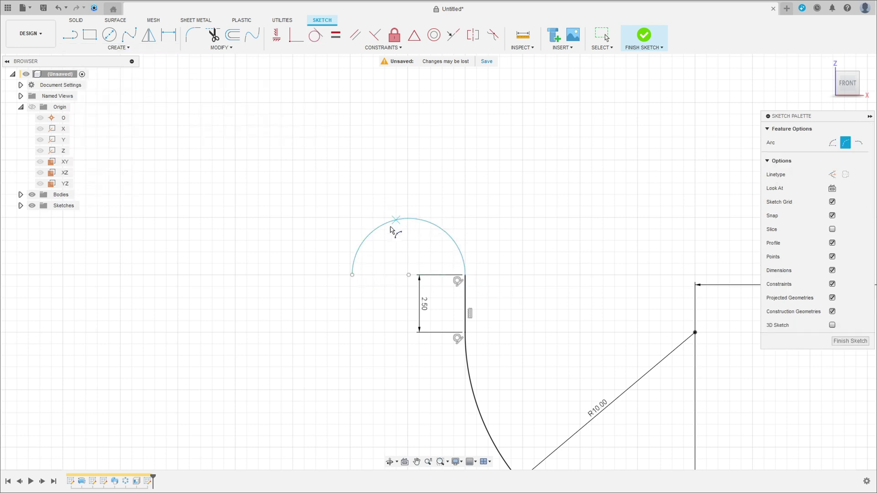
key("Escape")
Step: Draw a 2.5 mm vertical line downward from the outer end of the half-circle arc
key("l")
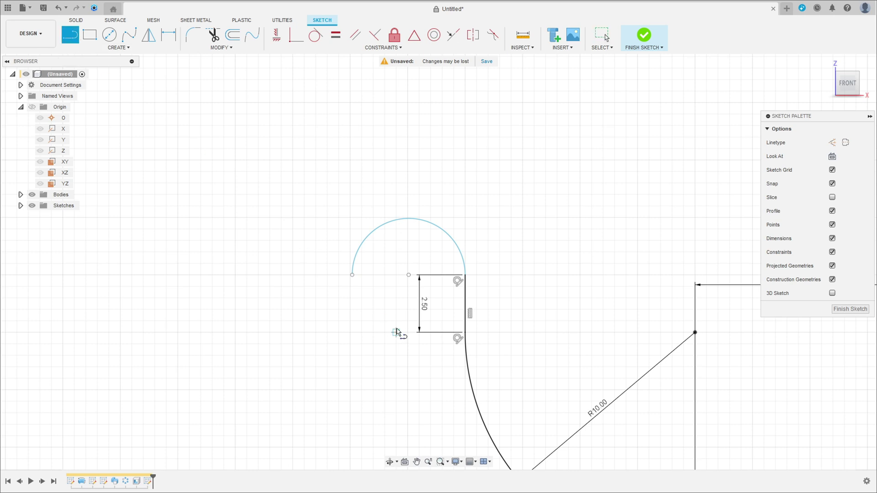
left_click(351, 276)
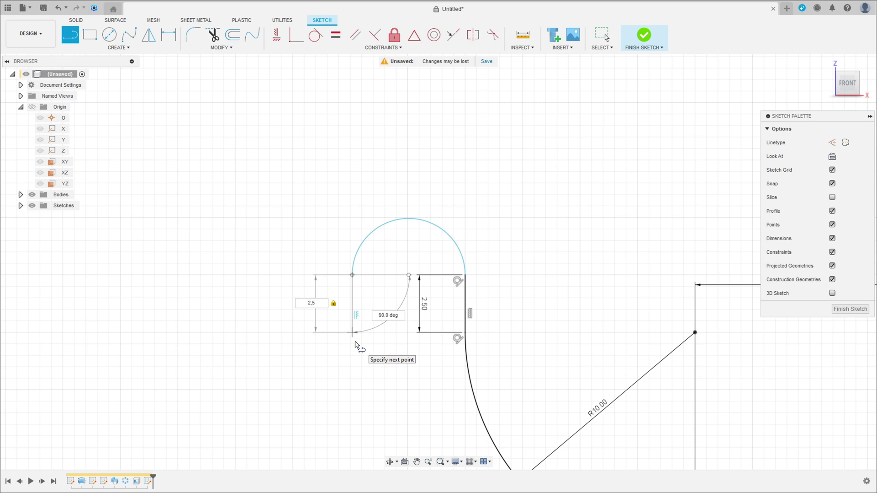
key("Return")
key("Escape")
Step: Dimension the half-circle arc and set its radius to 3.5 mm
left_click(169, 34)
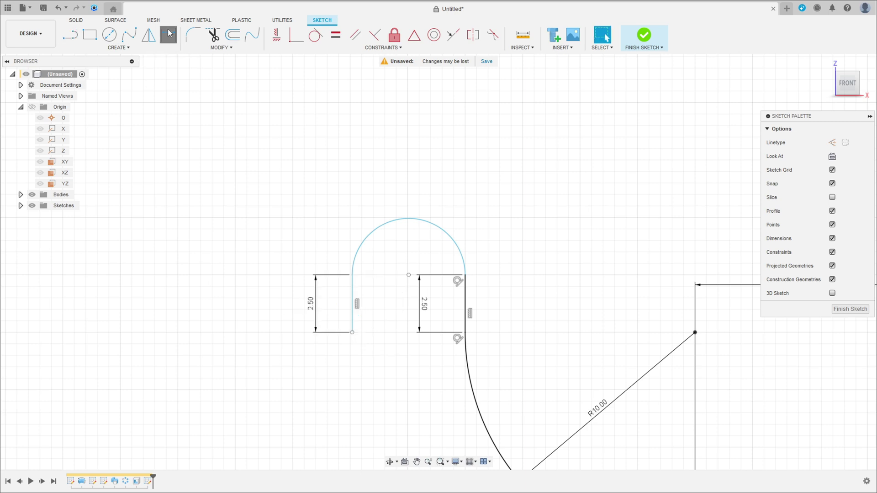
left_click(441, 229)
left_click(465, 185)
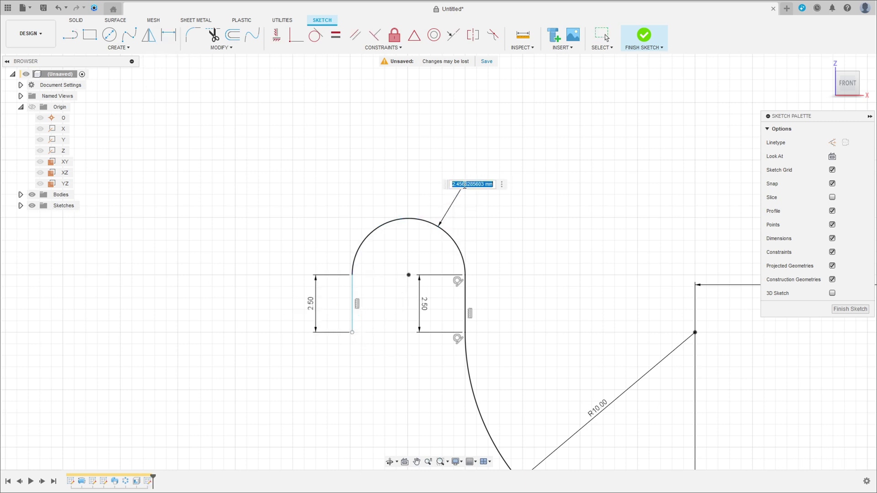
type("3,5")
key("Return")
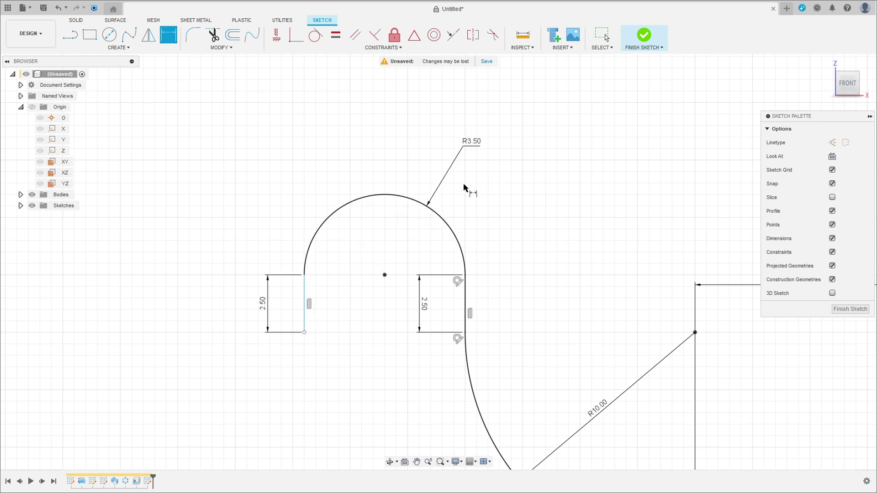
Step: Add a driven dimension for the vertical distance between the half-circle arc's centre and the horizontal base line
scroll(414, 349, "down", 3)
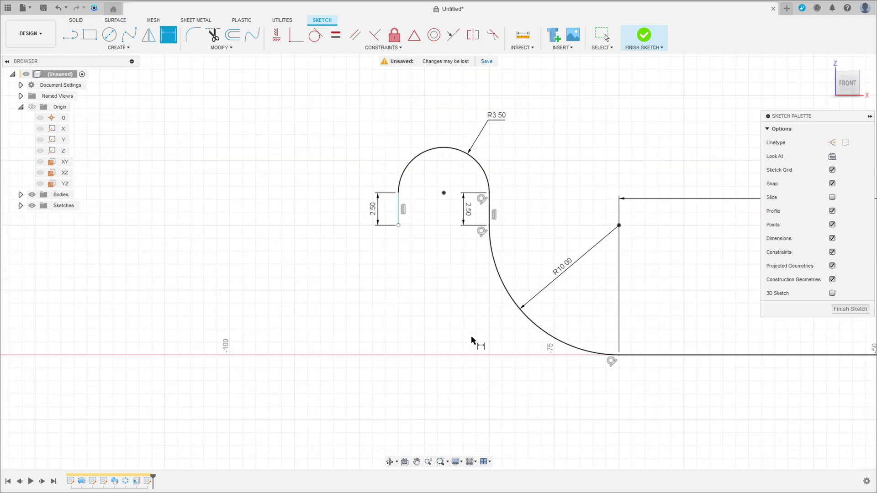
scroll(449, 299, "down", 1)
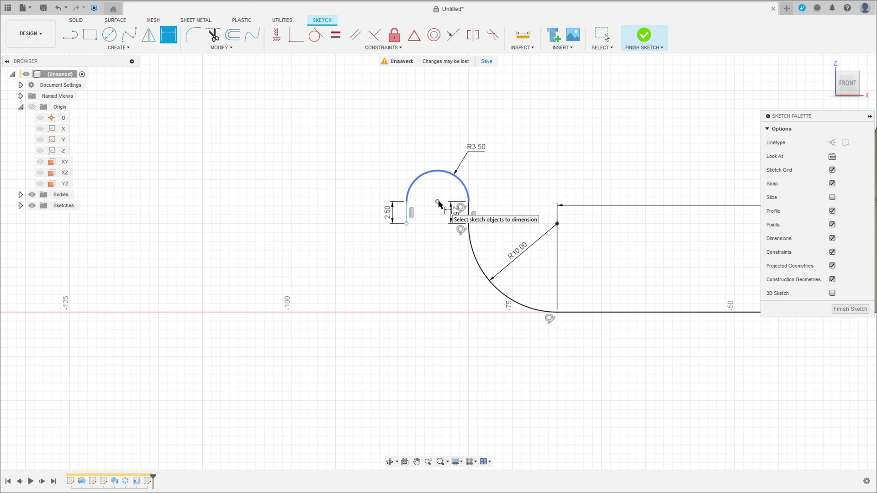
key("Escape")
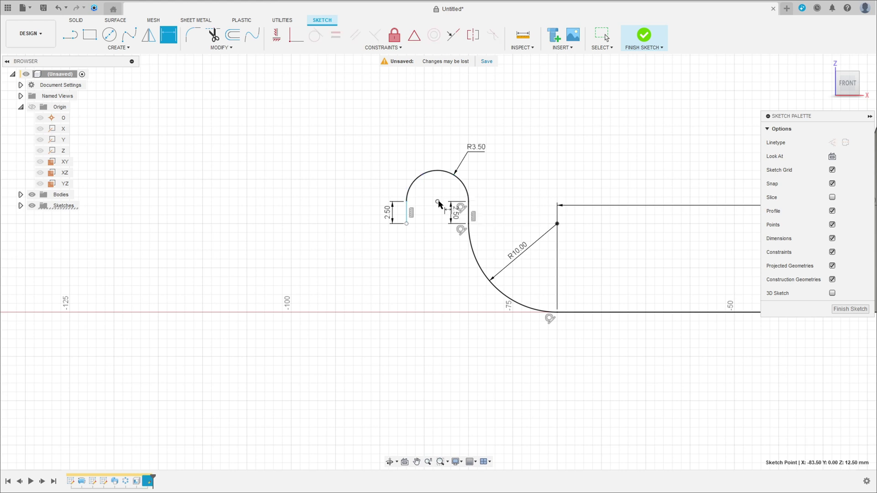
left_click(601, 313)
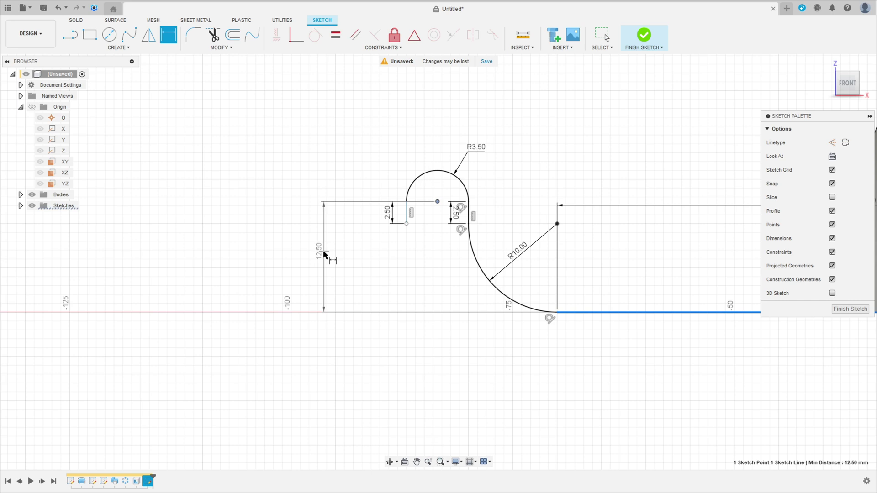
left_click(324, 254)
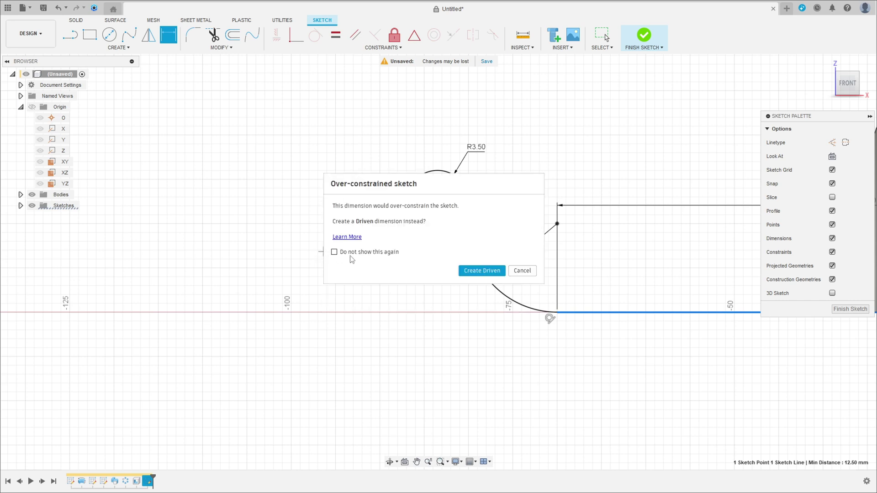
left_click(481, 273)
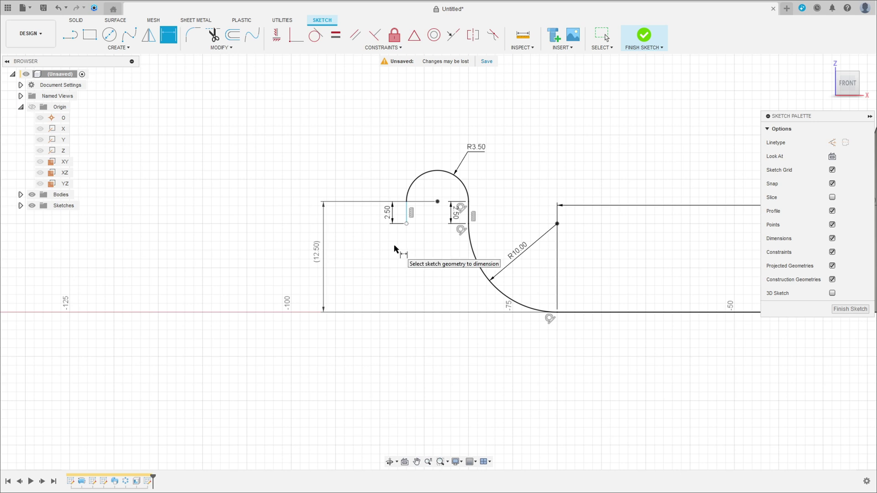
key("Escape")
Step: Apply a tangent constraint between the half-circle arc and the outer vertical line
scroll(437, 164, "up", 2)
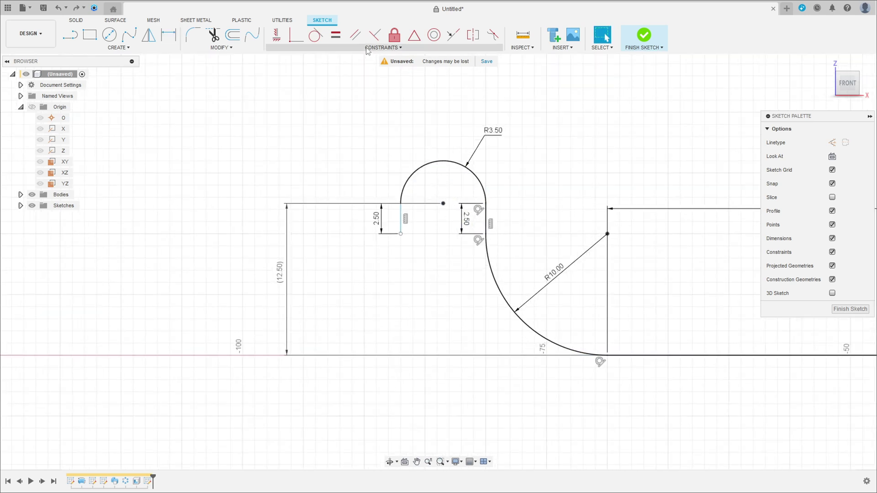
left_click(315, 35)
left_click(409, 177)
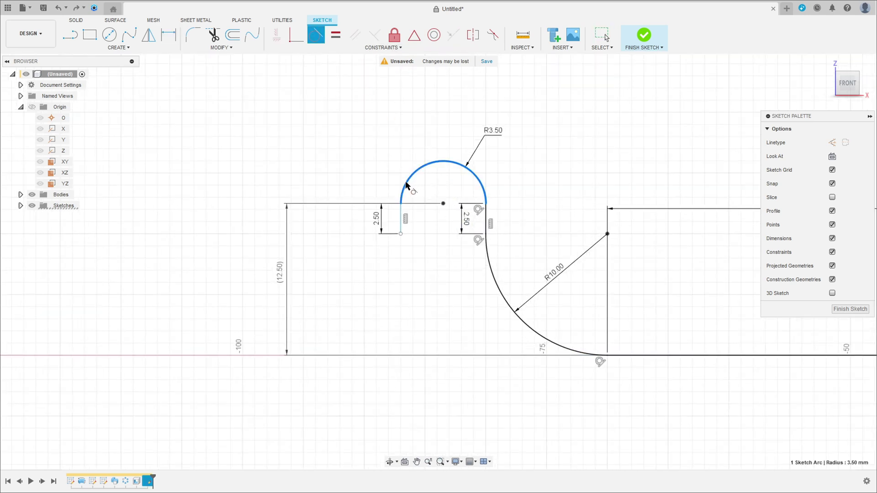
left_click(400, 217)
Step: Offset the whole chained tray profile by -2 mm, so the copy runs below the base line and inside the hook
scroll(424, 238, "down", 5)
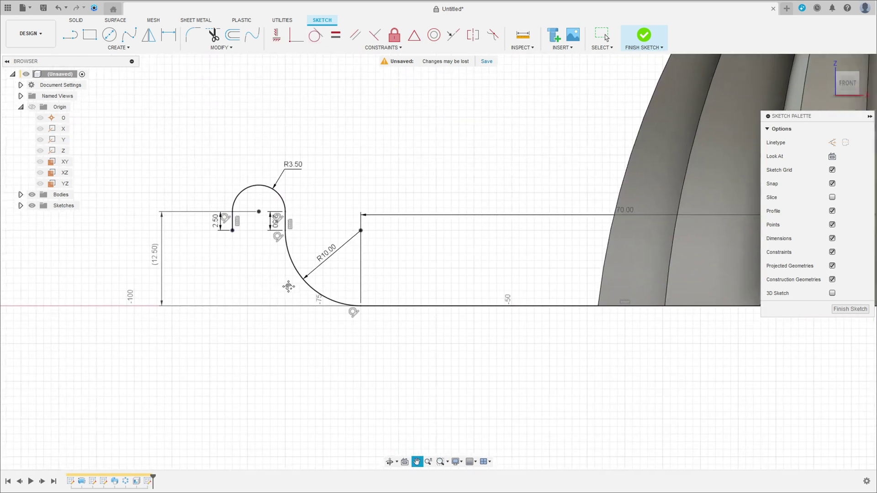
scroll(396, 302, "down", 2)
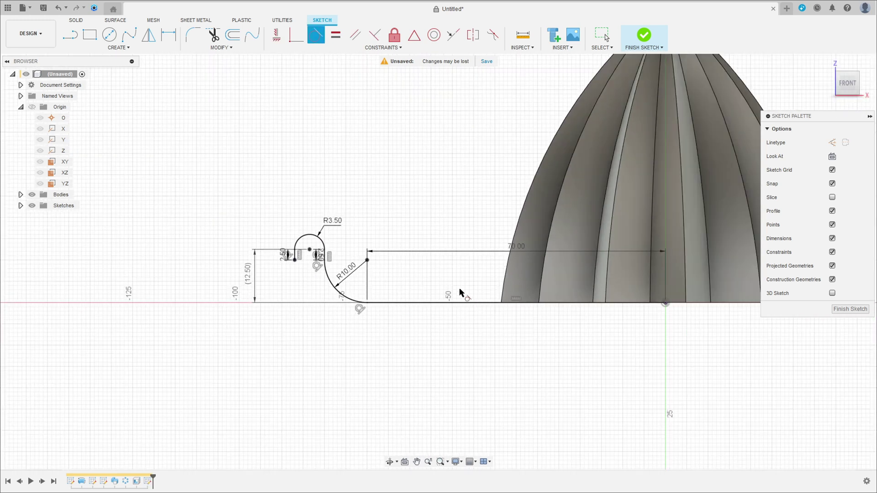
left_click(233, 40)
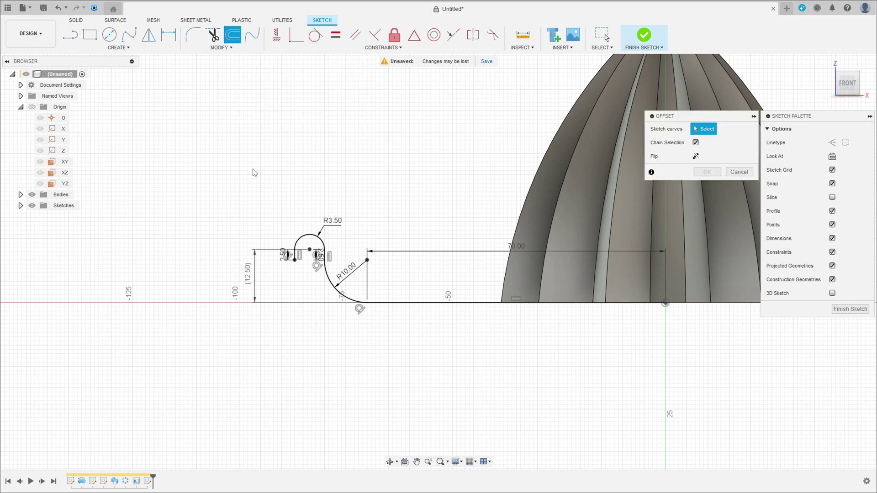
left_click(326, 272)
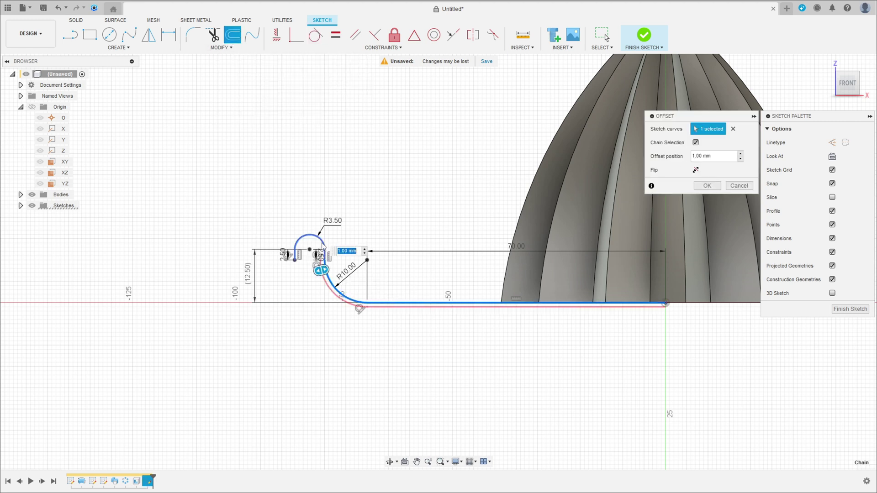
left_click_drag(320, 235, 314, 246)
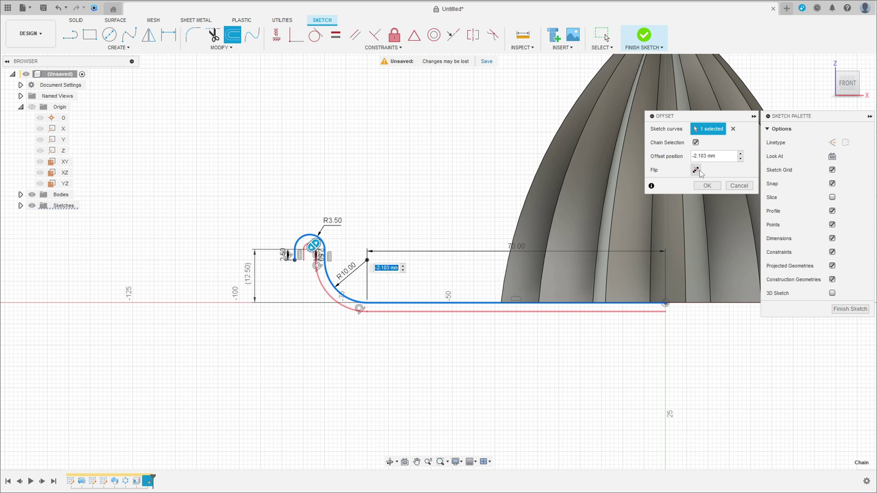
type("-2")
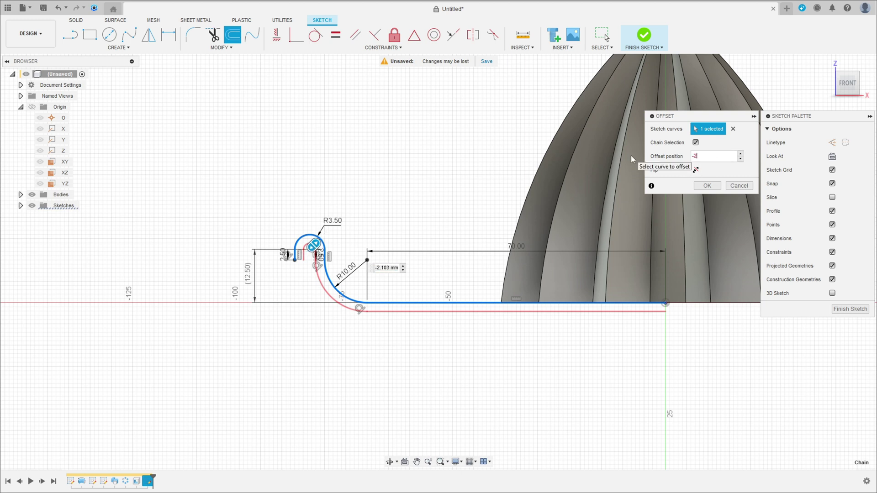
left_click(707, 186)
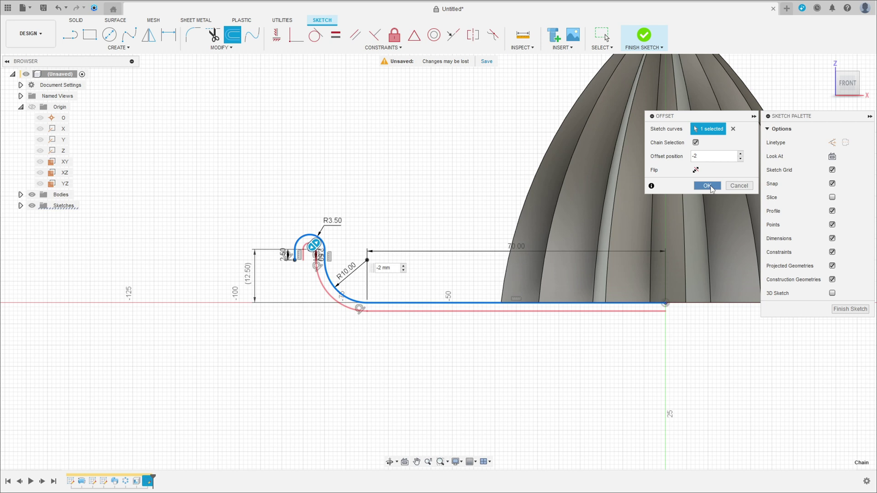
Step: Close the offset profile with straight lines at the hook's tip and at the dome's centre axis
scroll(279, 262, "up", 5)
scroll(279, 262, "up", 1)
key("l")
key("Escape")
scroll(328, 258, "down", 3)
middle_click_drag(637, 349, 314, 321)
scroll(594, 304, "up", 4)
key("l")
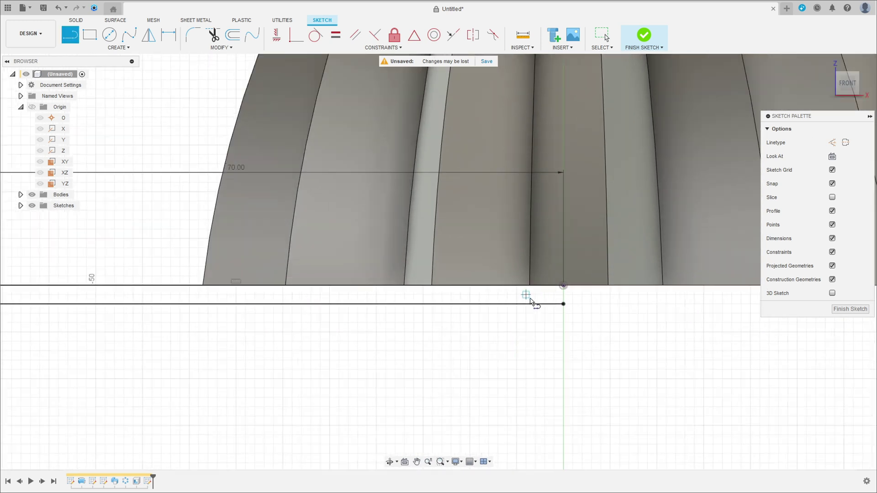
left_click(580, 279)
left_click(580, 307)
Step: Trim away the short straight line closing the hook's free end
scroll(379, 301, "down", 2)
scroll(215, 270, "down", 2)
middle_click_drag(215, 270, 389, 240)
scroll(389, 240, "up", 2)
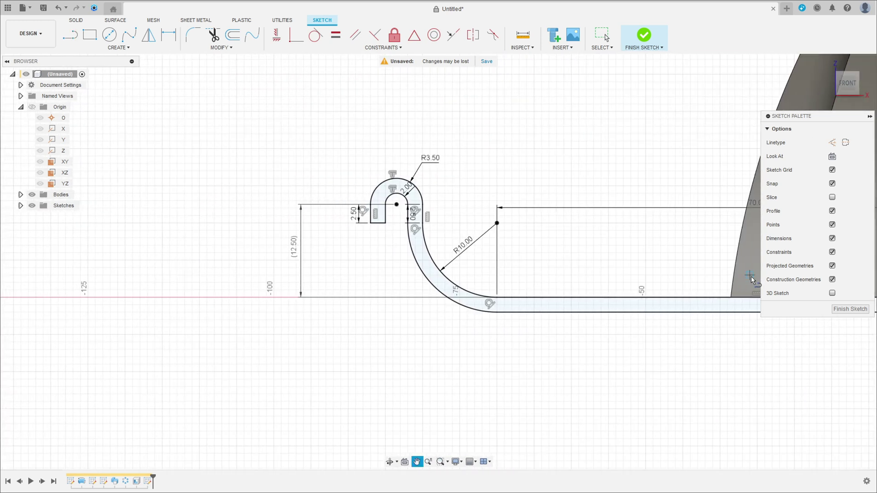
scroll(374, 241, "up", 5)
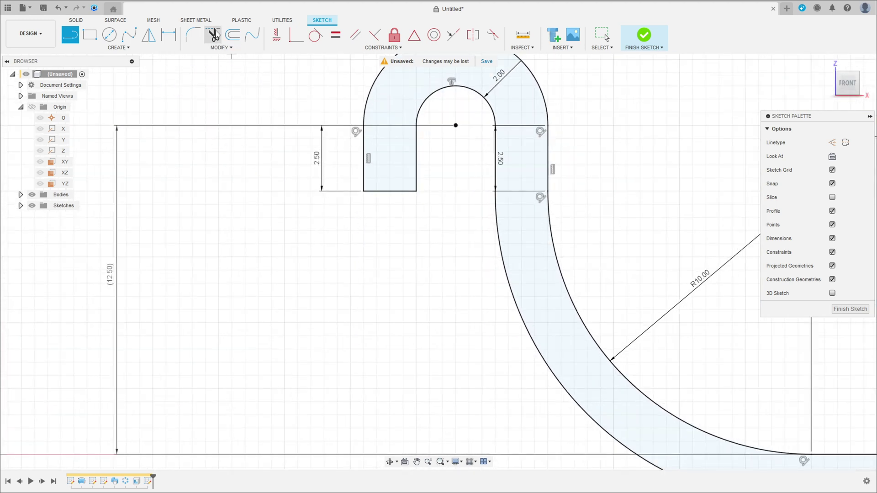
left_click(213, 35)
left_click(390, 191)
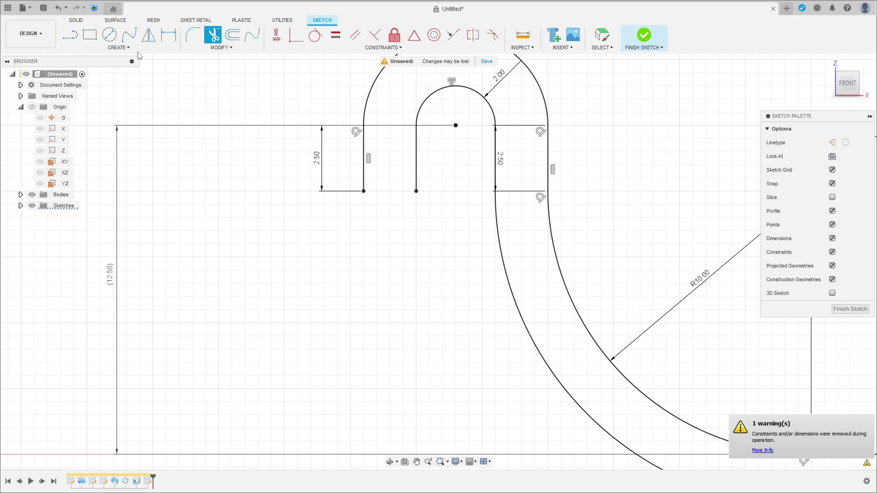
Step: Draw a three-point arc bulging downward between the hook's two open end points, tangent to the outer vertical line
left_click(118, 47)
mouse_move(100, 85)
left_click(138, 87)
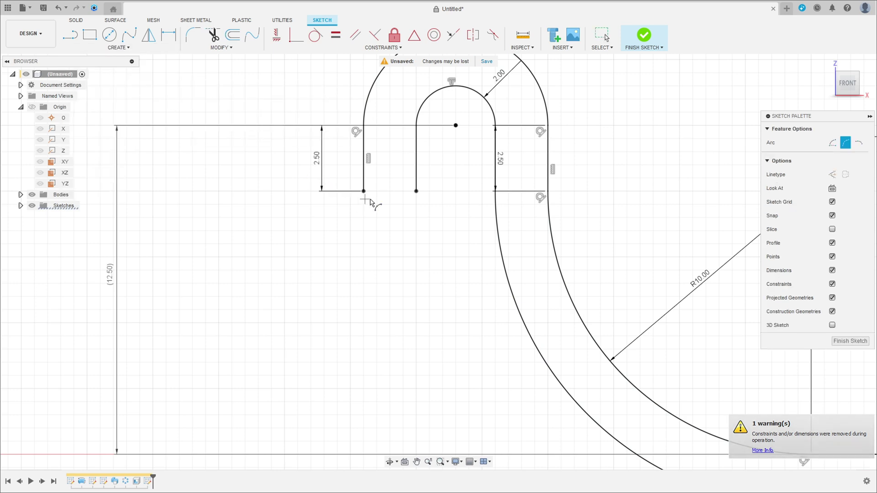
left_click(364, 191)
left_click(415, 192)
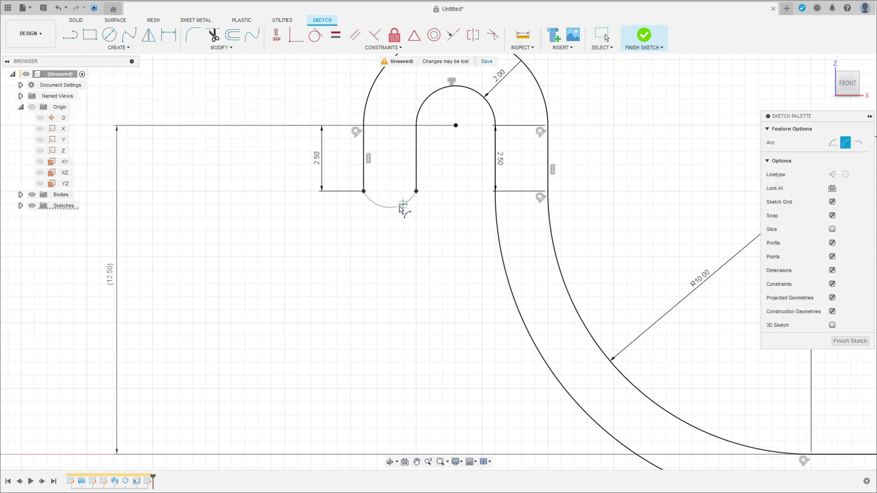
left_click(397, 219)
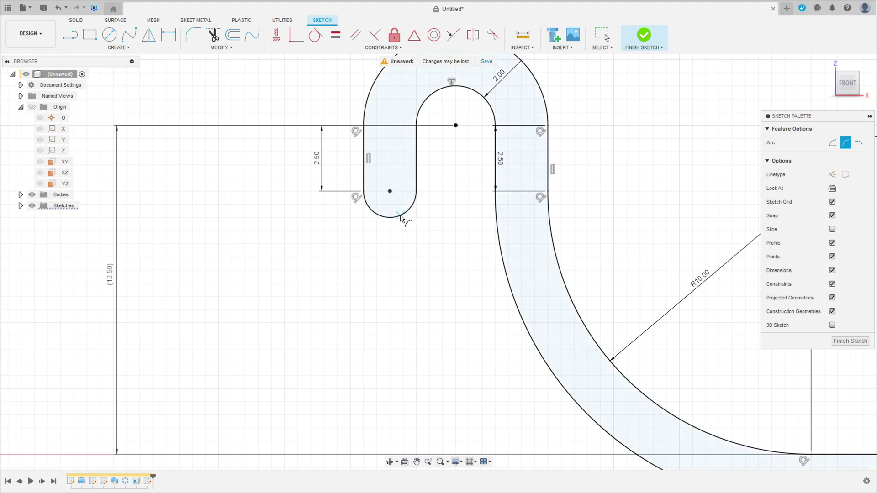
Step: Finish the sketch and revolve the closed tray profile 360 degrees about the Z axis, joined to the dome
scroll(414, 230, "down", 8)
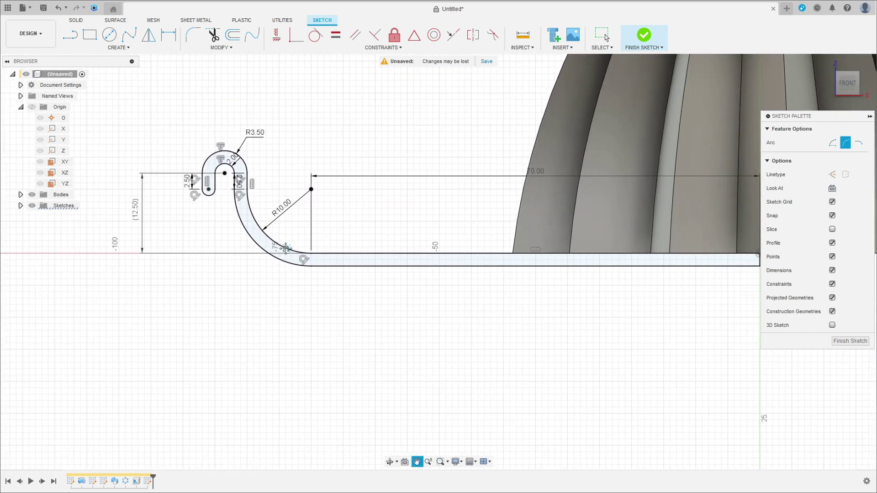
scroll(505, 277, "down", 2)
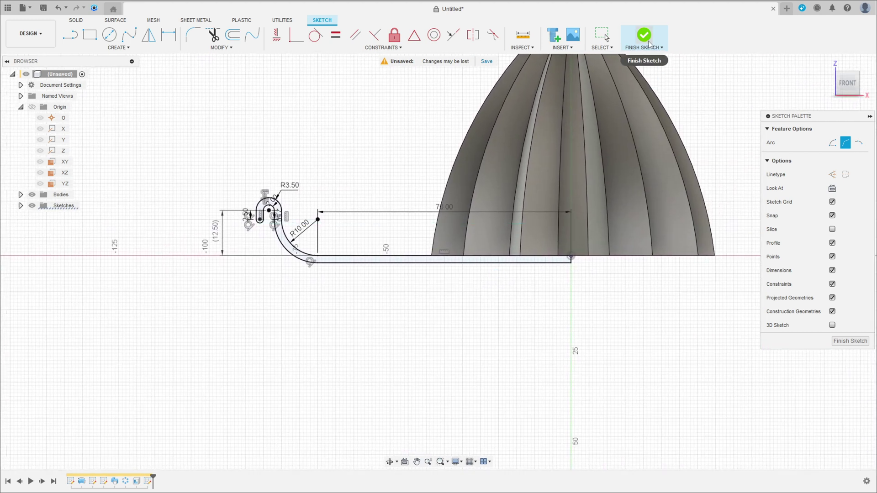
left_click(644, 36)
left_click(109, 34)
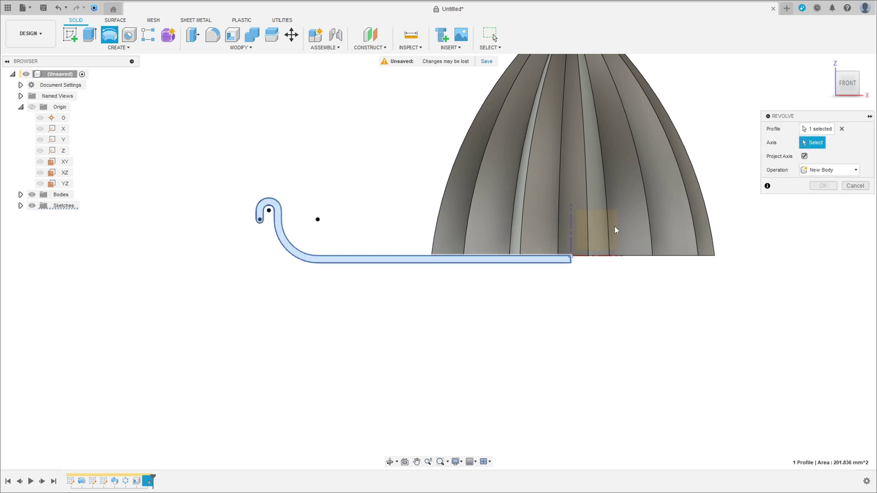
left_click(571, 227)
middle_click_drag(566, 244, 539, 237, "shift")
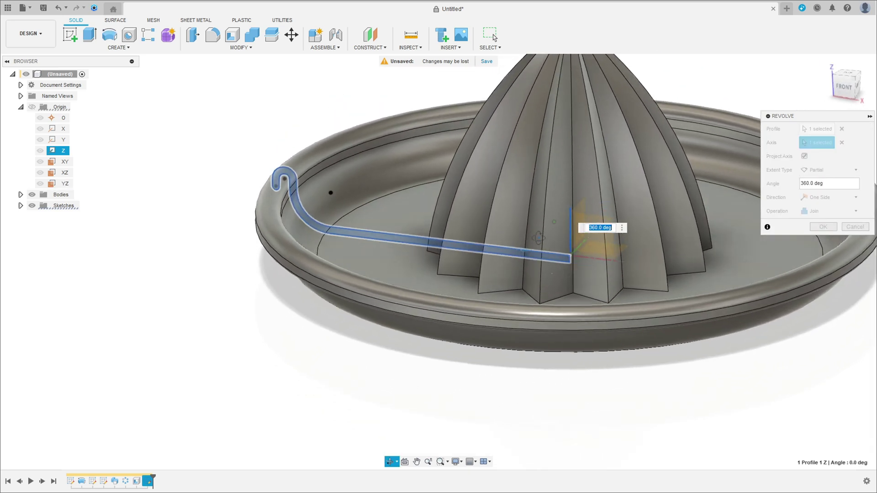
left_click(821, 228)
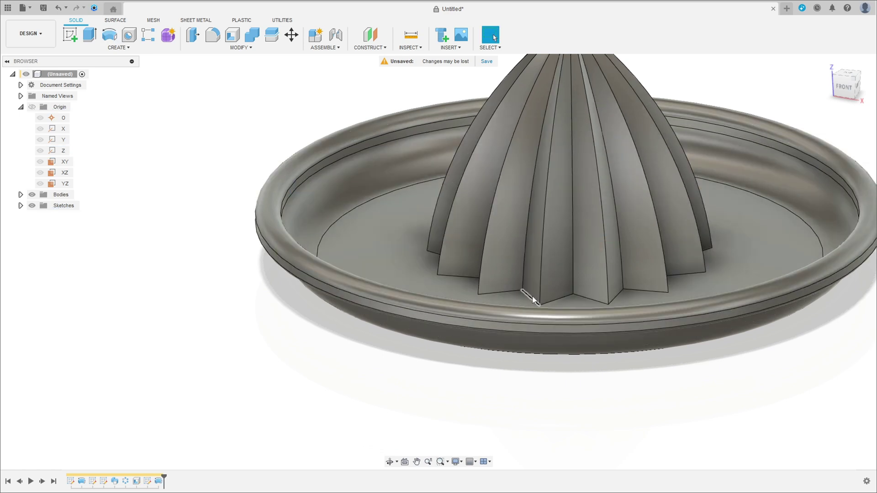
Step: Start a new sketch on the horizontal XY origin plane
scroll(532, 299, "down", 3)
middle_click_drag(543, 320, 544, 275, "shift")
scroll(715, 206, "down", 3)
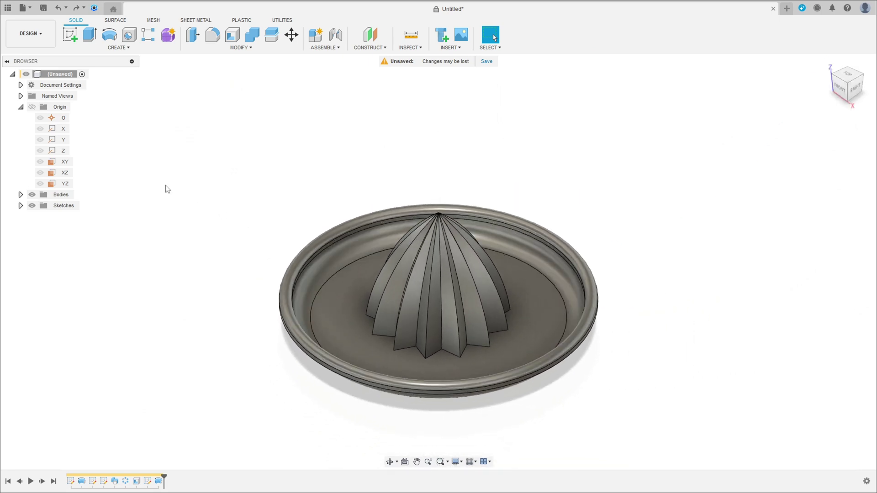
left_click(70, 34)
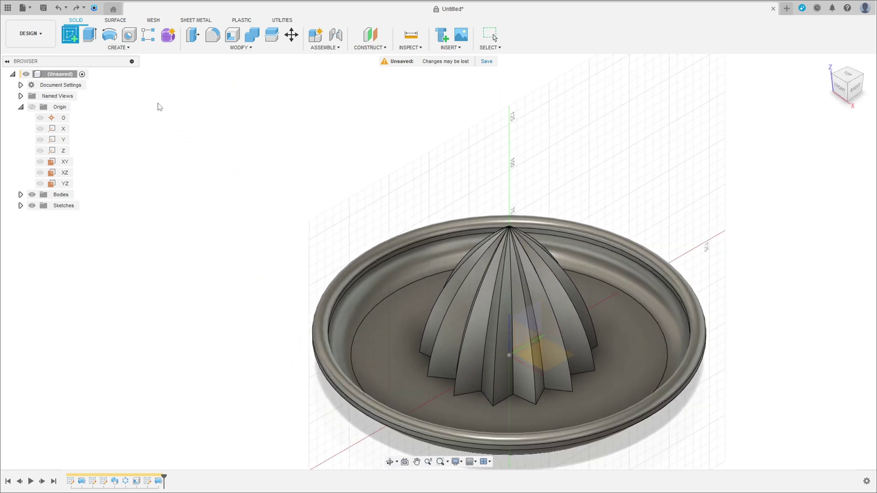
left_click(548, 362)
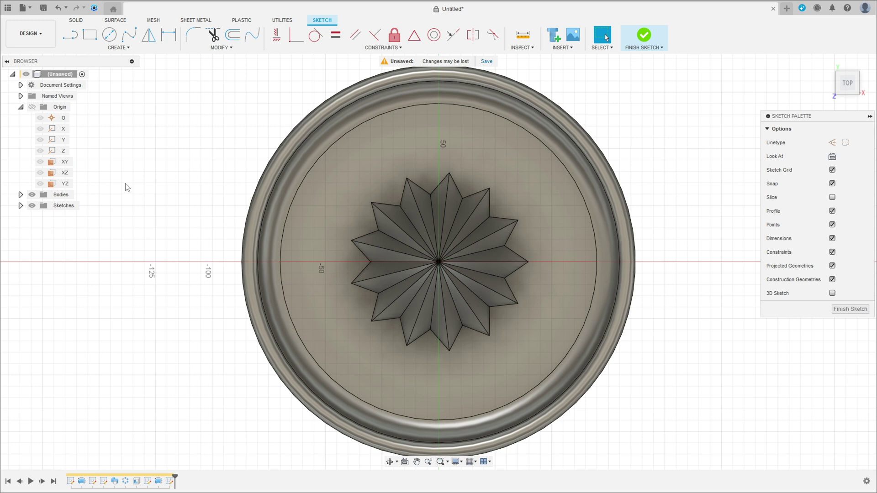
Step: Use Intersect on the tray's floor face to bring its circular edge and star-shaped dome outline into the sketch
left_click(120, 48)
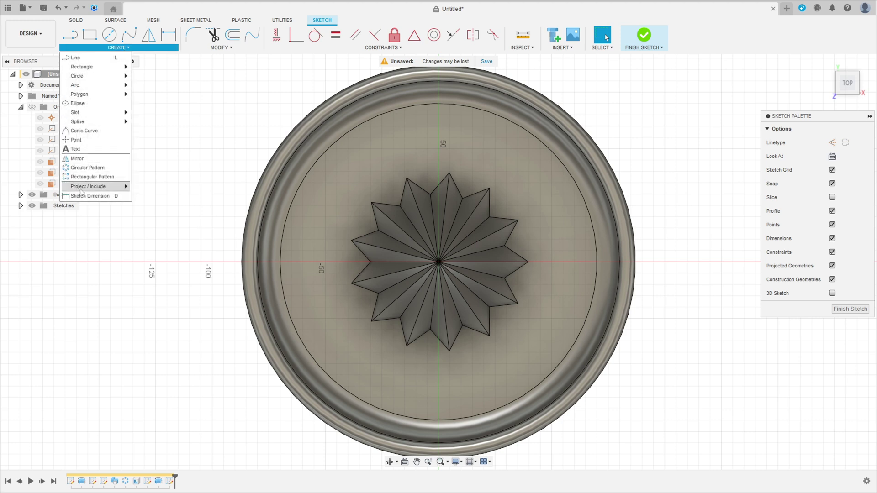
mouse_move(80, 189)
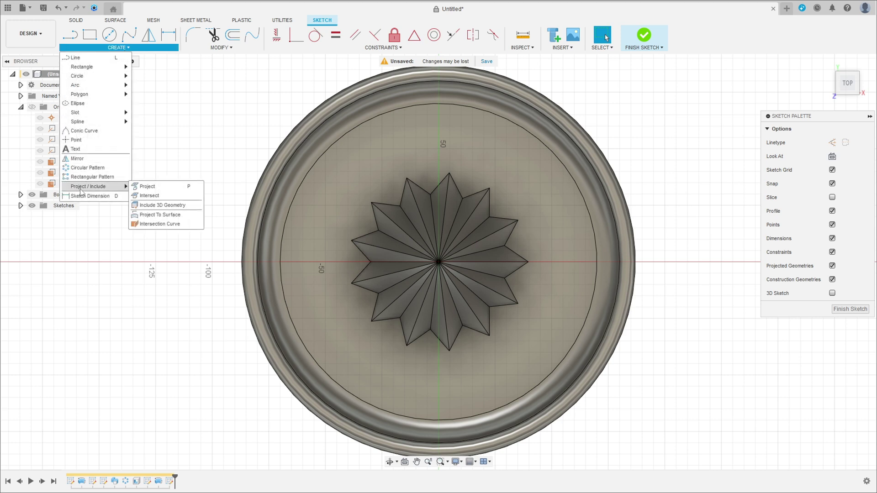
left_click(146, 197)
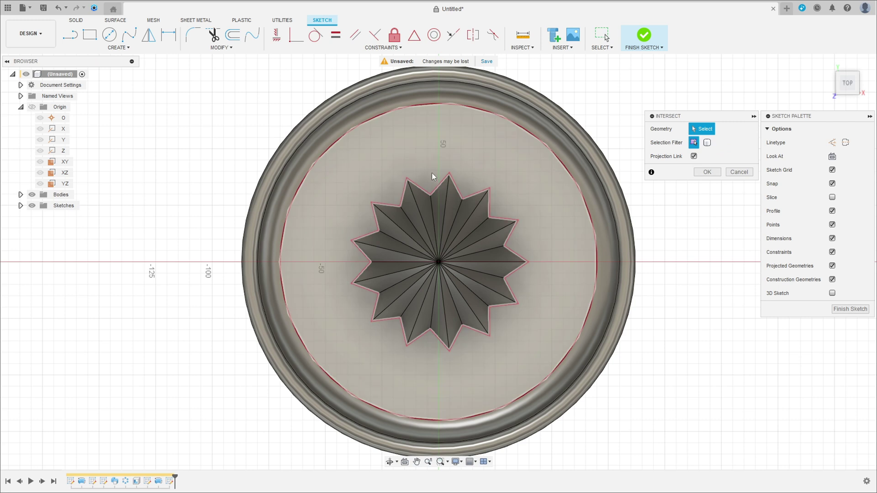
left_click(432, 169)
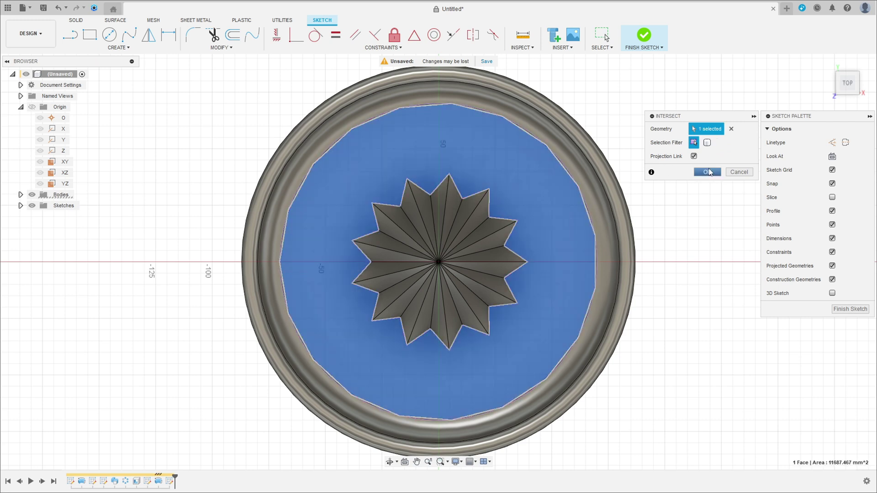
left_click(712, 174)
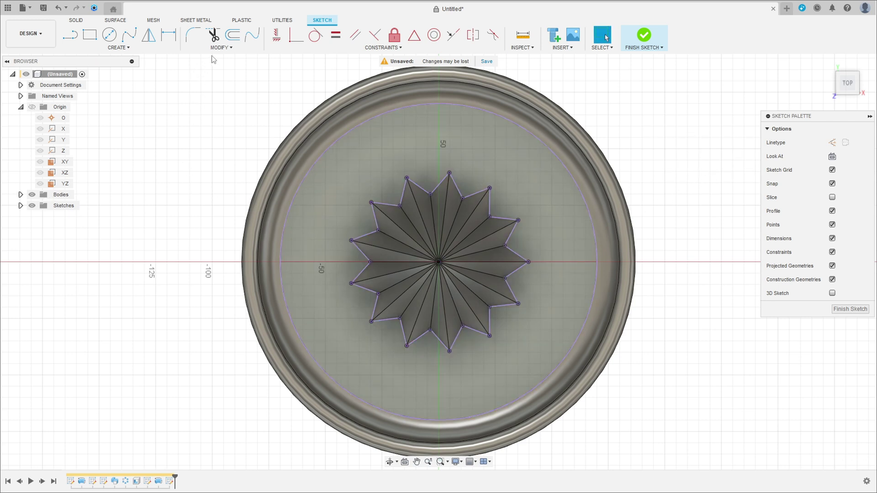
Step: Offset the star-shaped dome outline inward by 2 mm
left_click(233, 35)
left_click(421, 191)
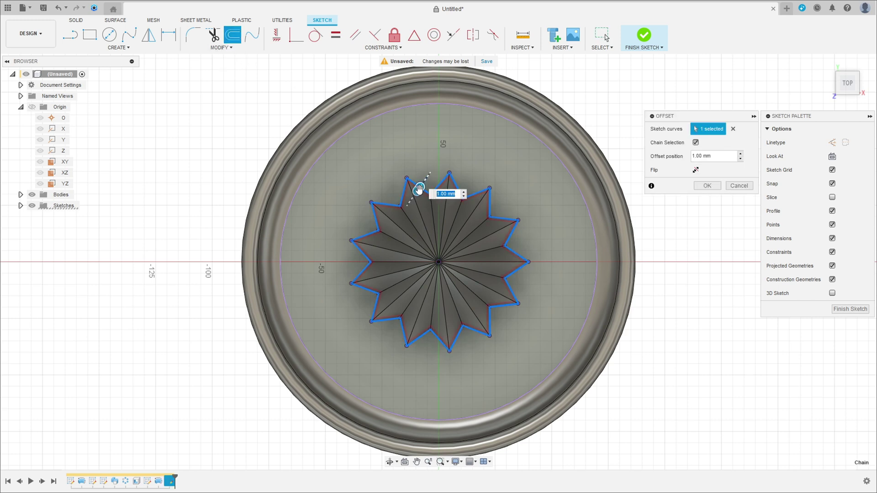
scroll(419, 190, "up", 2)
left_click_drag(419, 190, 415, 194)
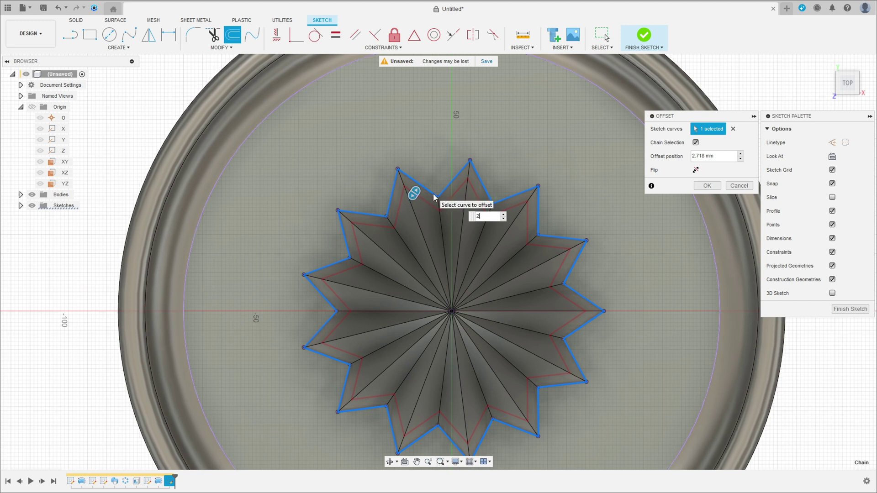
key("Return")
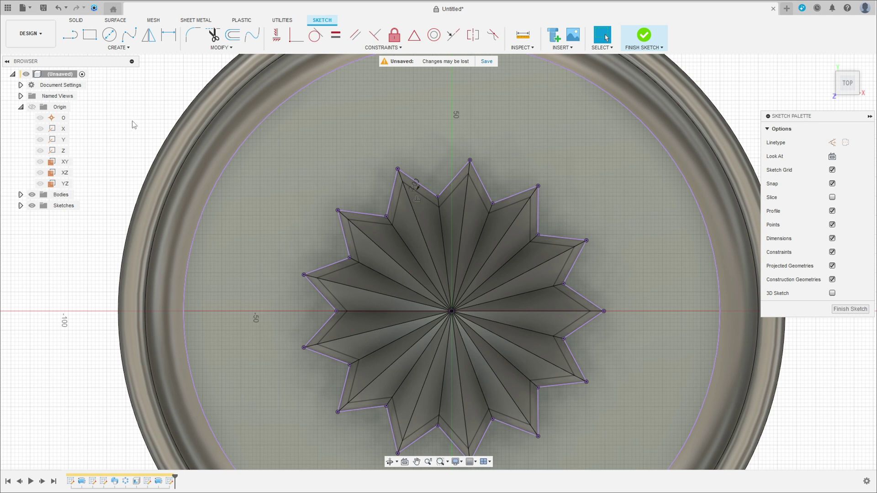
Step: Finish the sketch and extrude the inner star profile 15 mm downward as a cut through the tray floor
left_click(644, 35)
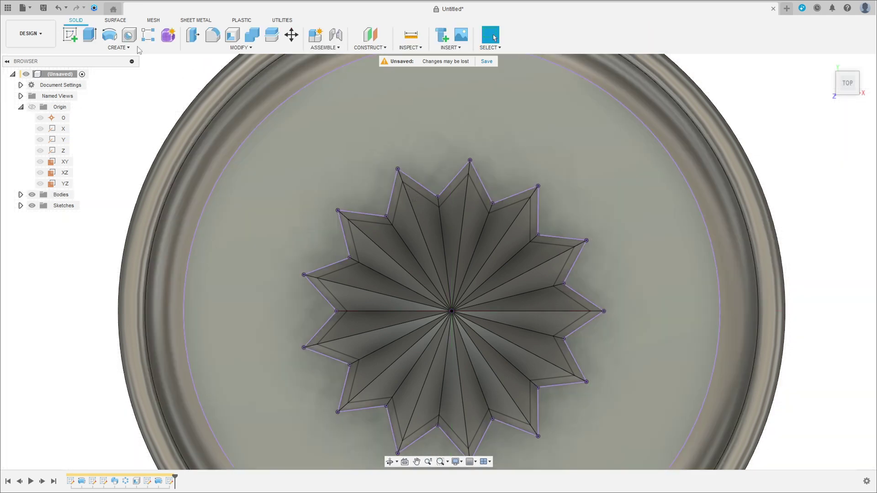
left_click(91, 35)
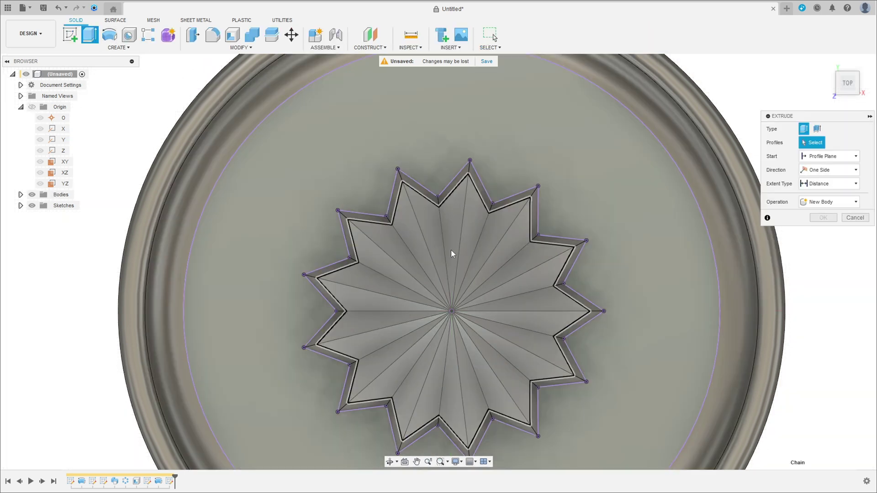
left_click(451, 254)
middle_click_drag(464, 308, 446, 297, "shift")
left_click_drag(443, 293, 443, 344)
left_click(829, 183)
left_click(819, 201)
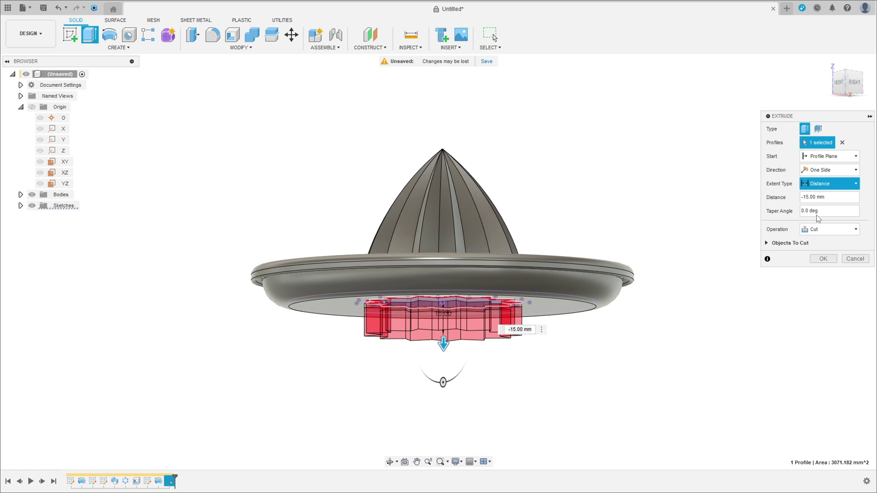
left_click(824, 259)
Step: Collapse the Origin folder in the browser, keeping the Bodies folder closed too
middle_click_drag(666, 261, 621, 274, "shift")
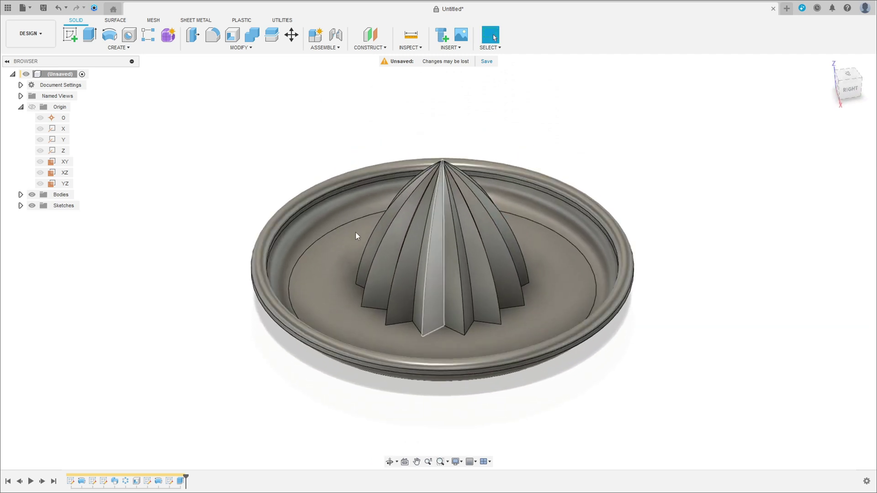
left_click(20, 107)
left_click(21, 118)
left_click(20, 118)
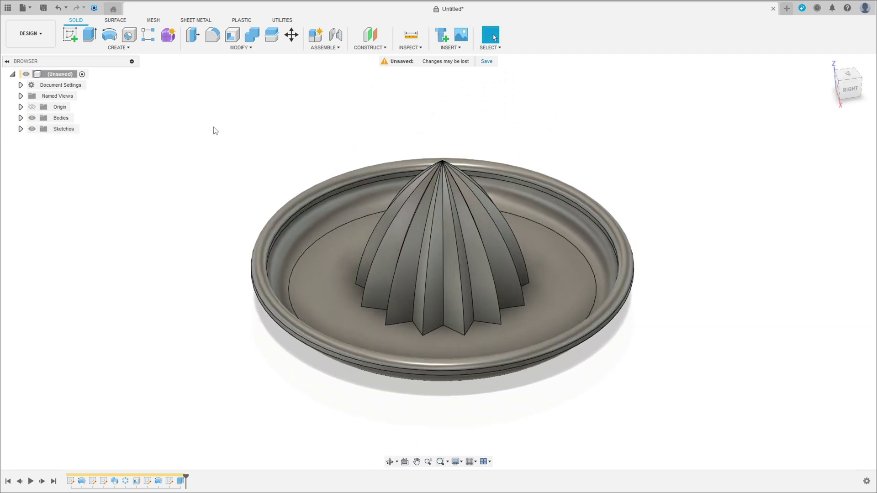
Step: Fillet all edges of the star-shaped opening on the tray's underside with a 1 mm radius
left_click(213, 35)
middle_click_drag(412, 273, 390, 206, "shift")
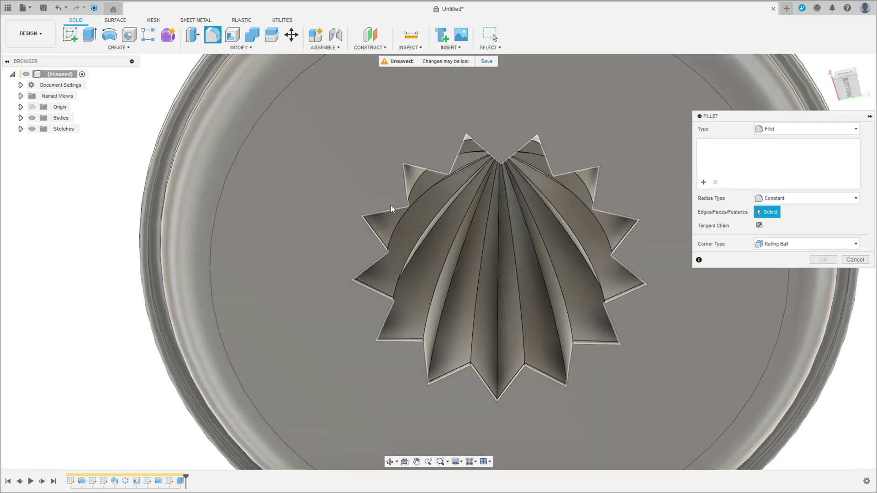
left_click(398, 207)
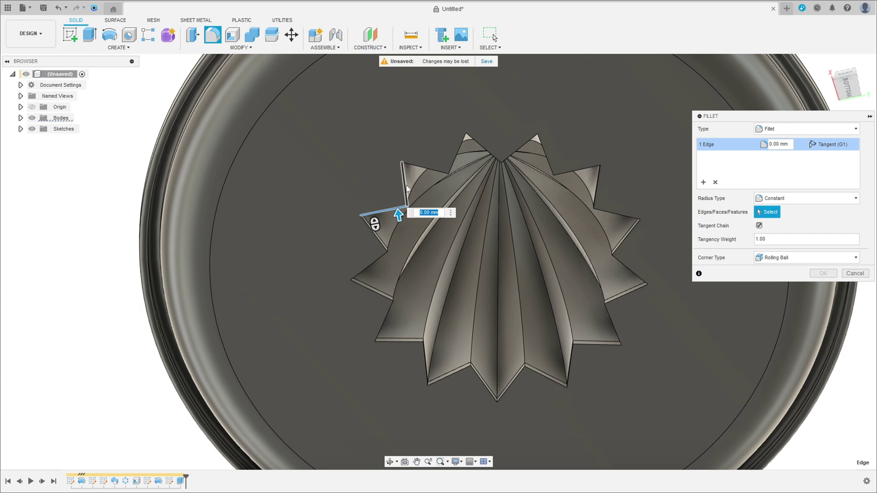
left_click(406, 185)
left_click(432, 169)
left_click(461, 146)
left_click(484, 148)
left_click(524, 145)
left_click(546, 157)
left_click(574, 172)
left_click(596, 187)
left_click(628, 217)
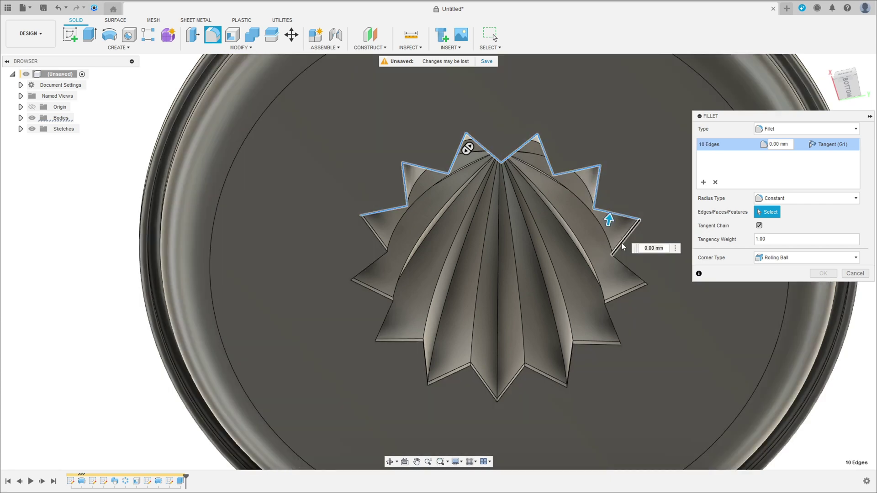
left_click(624, 241)
left_click(625, 266)
left_click(629, 294)
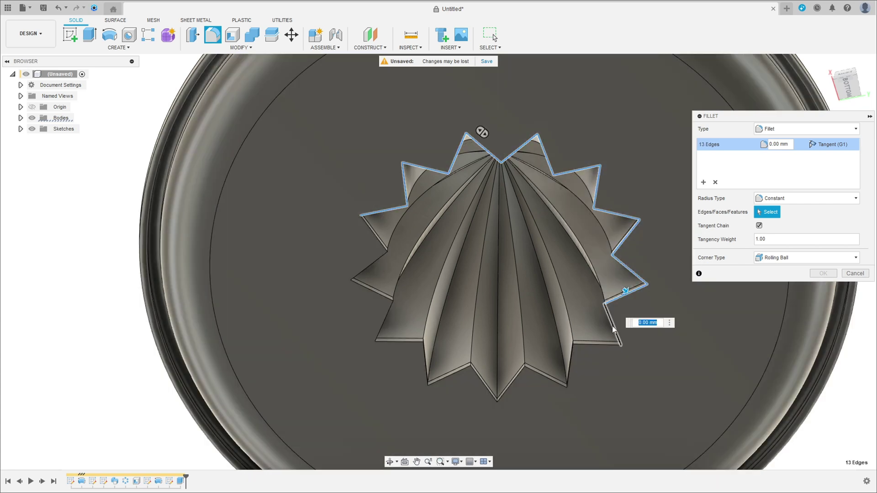
left_click(616, 334)
left_click(596, 344)
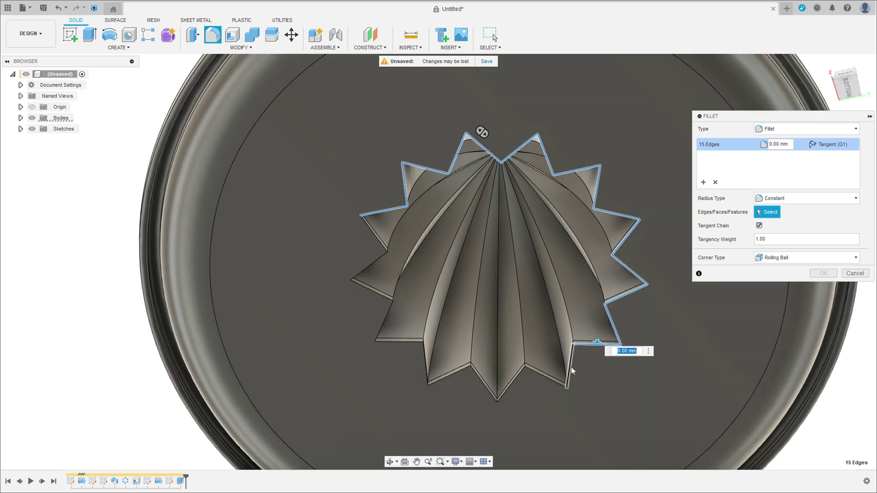
left_click(570, 365)
left_click(546, 377)
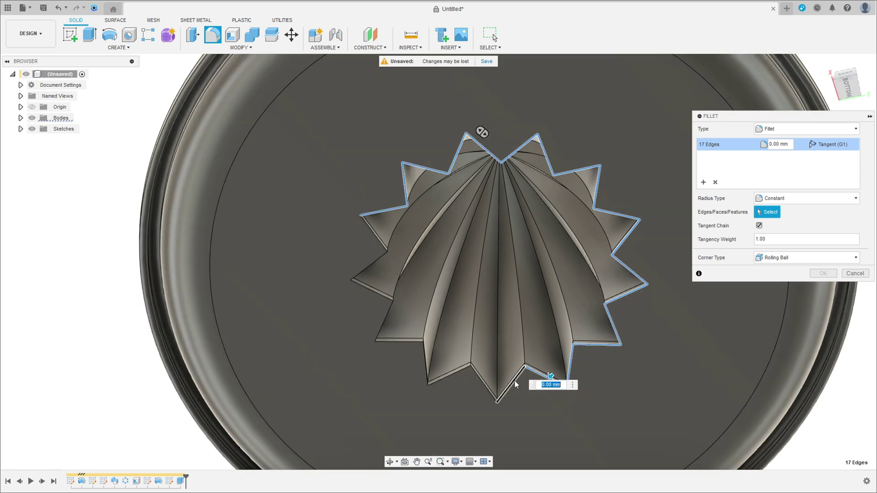
left_click(510, 384)
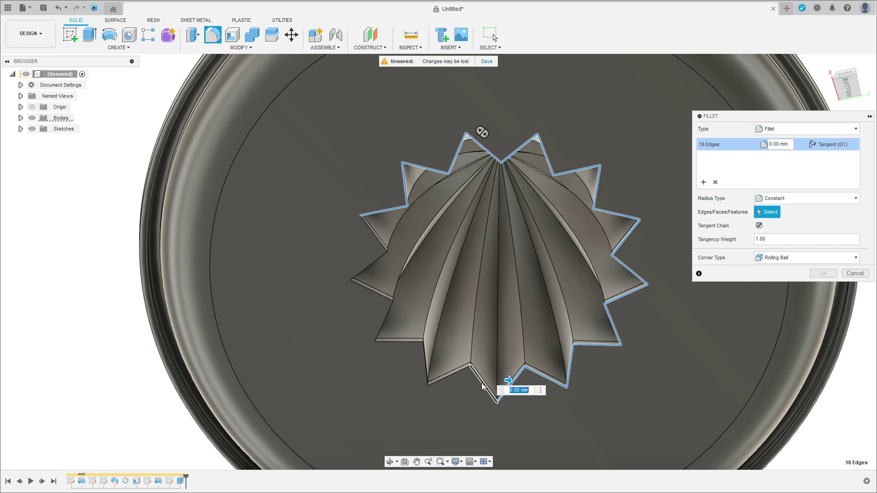
left_click(482, 386)
left_click(462, 372)
left_click(426, 368)
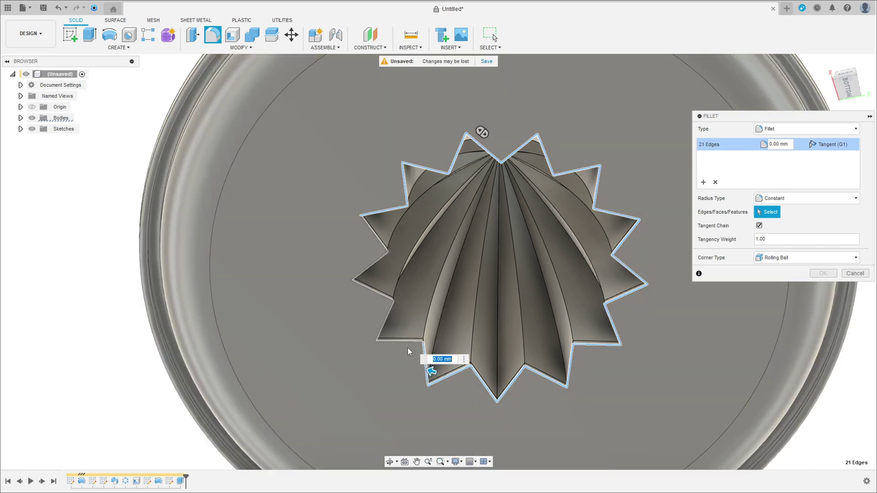
left_click(405, 341)
left_click(385, 314)
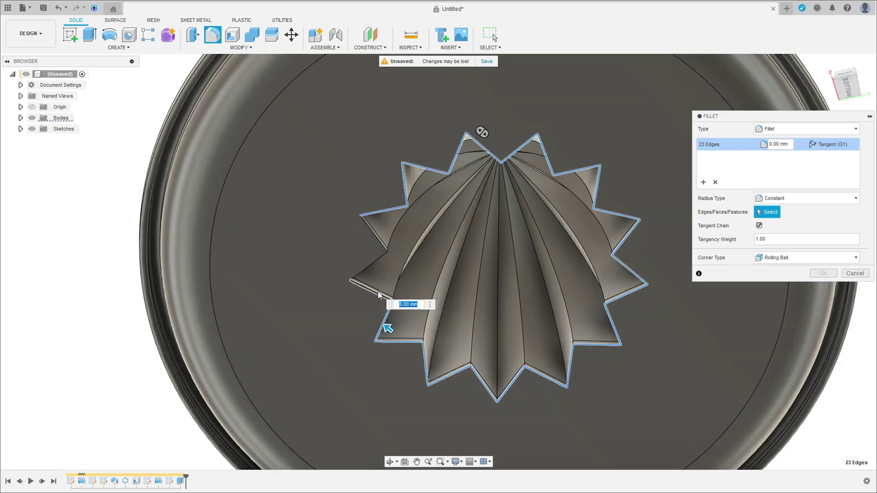
left_click(375, 292)
left_click(372, 264)
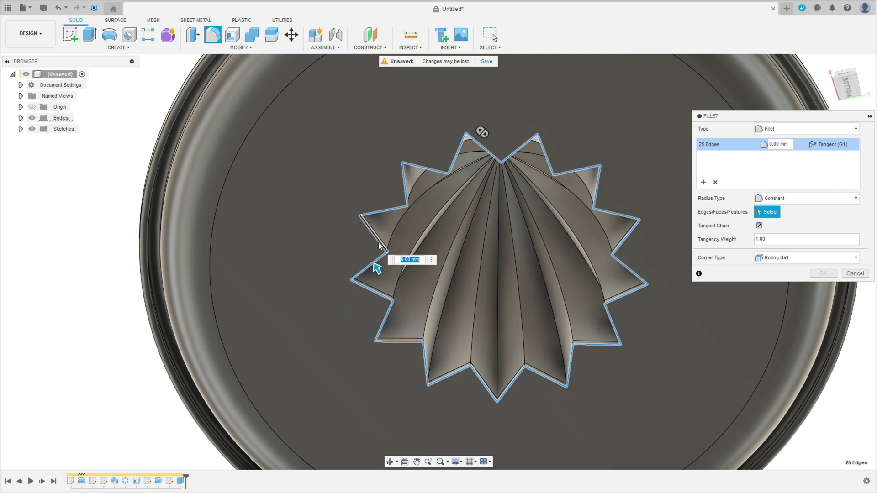
left_click(379, 246)
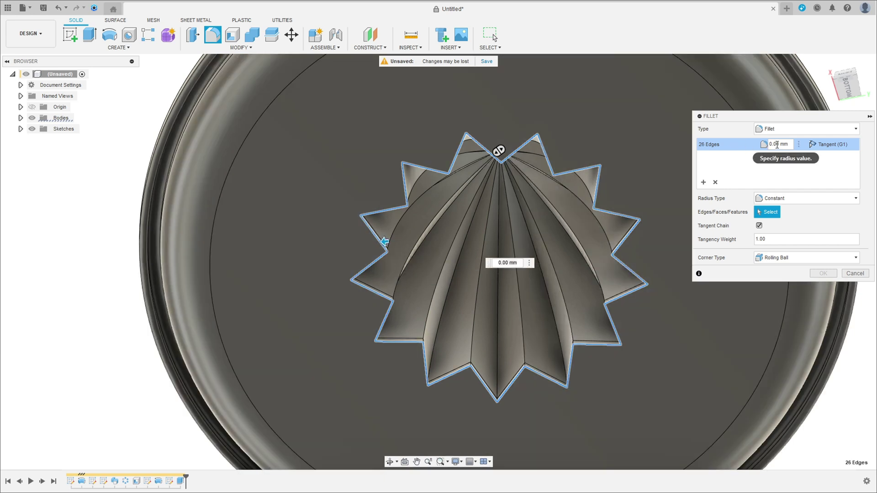
left_click(776, 144)
type("1")
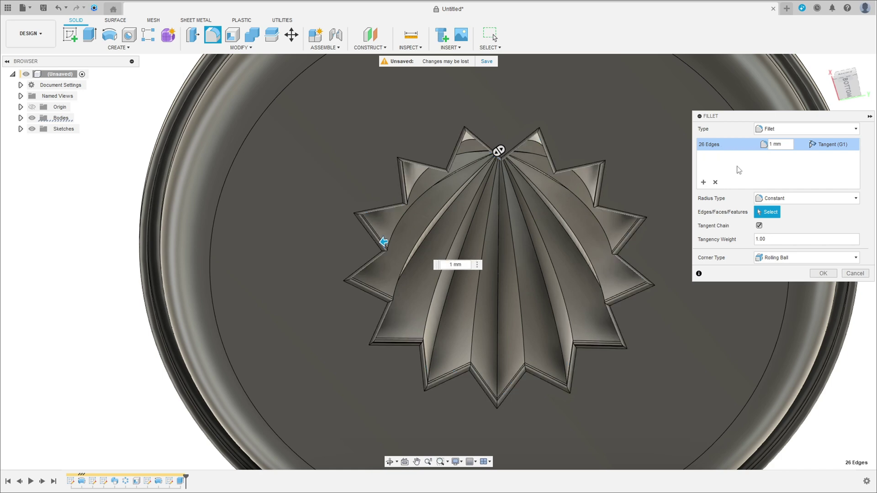
left_click(823, 273)
Step: Create a sketch on the flat tray floor face around the dome and start the Circle tool
middle_click_drag(593, 253, 752, 107, "shift")
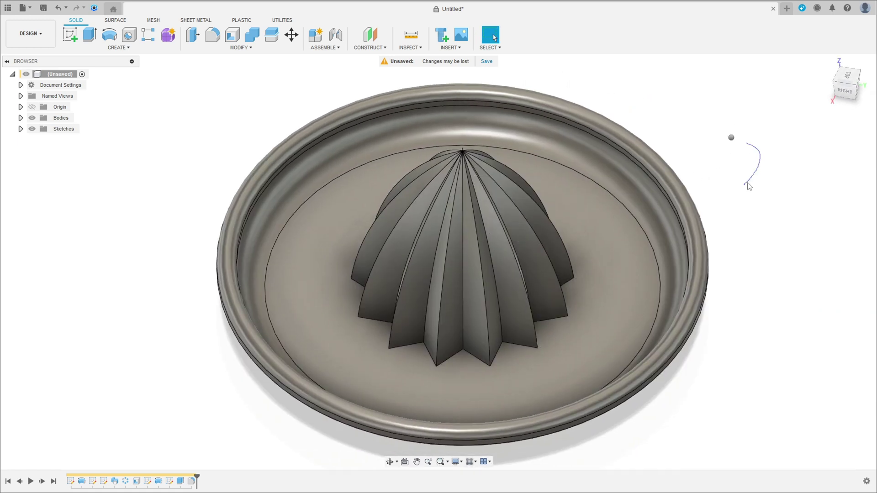
right_click(765, 184)
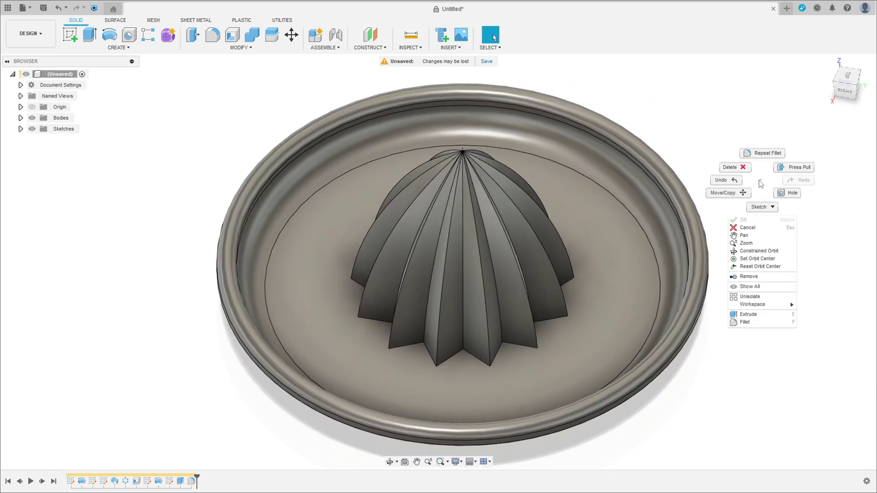
left_click(767, 271)
left_click(829, 67)
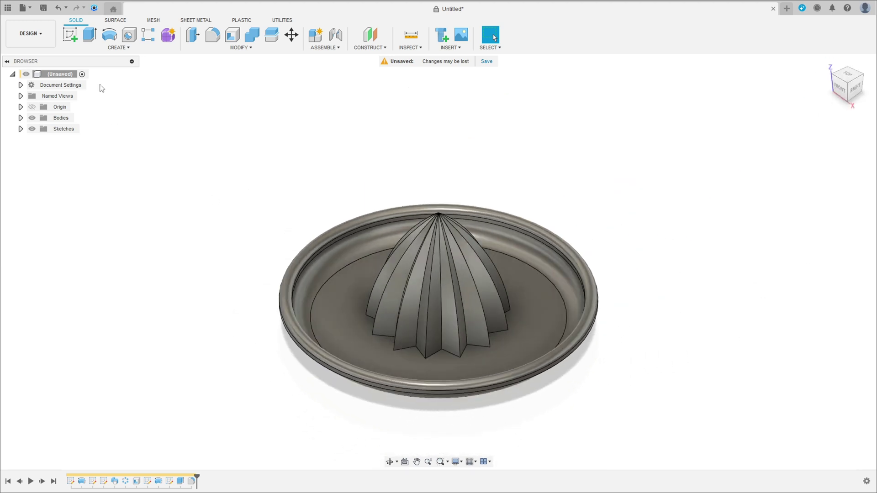
left_click(74, 35)
left_click(536, 319)
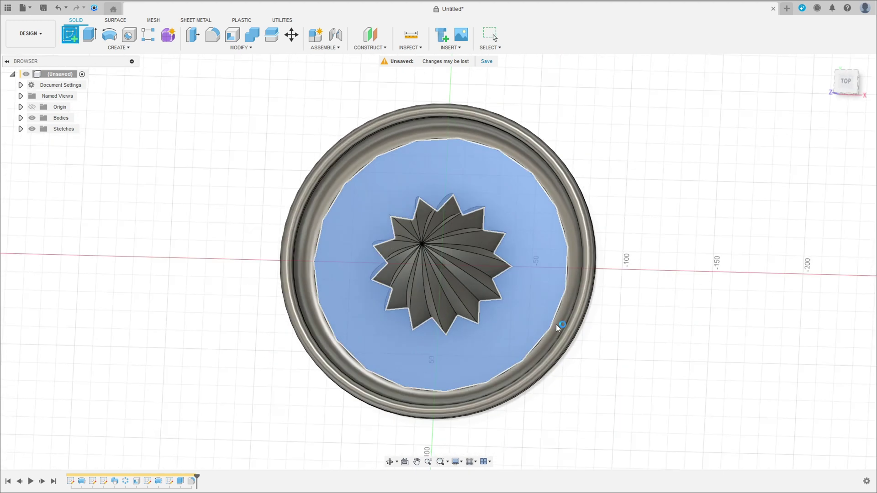
scroll(540, 277, "up", 5)
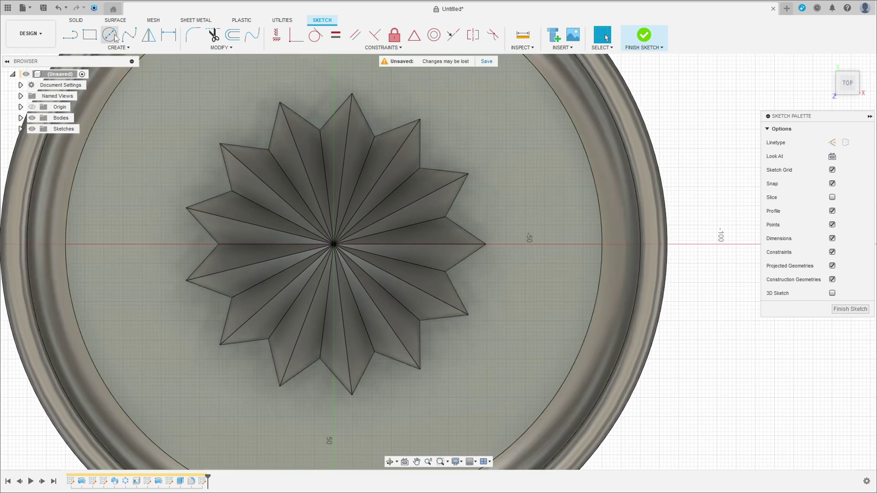
key("c")
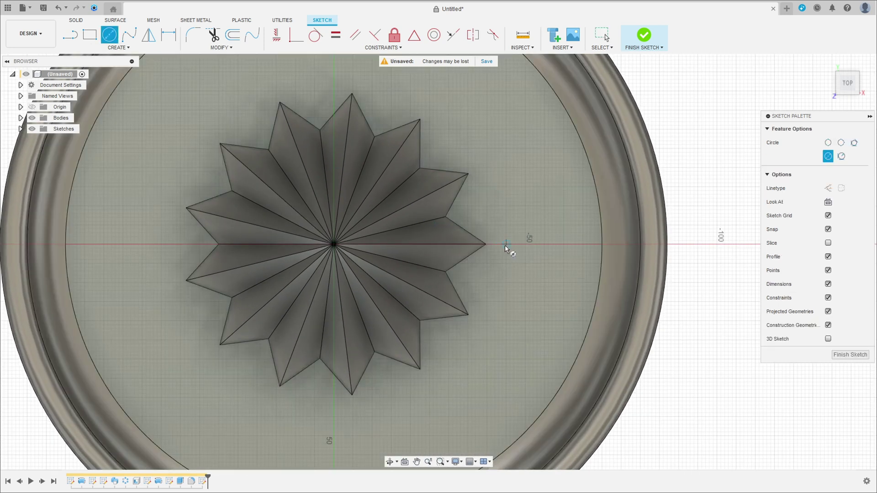
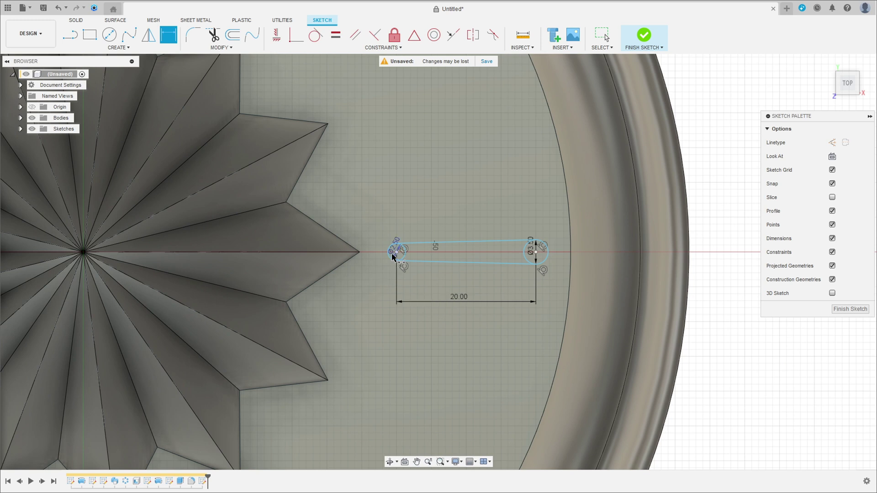
Step: Dimension the horizontal distance from the dome's centre to the centre of the slot's inner circle as 45 mm
scroll(368, 286, "down", 3)
middle_click_drag(235, 279, 307, 284)
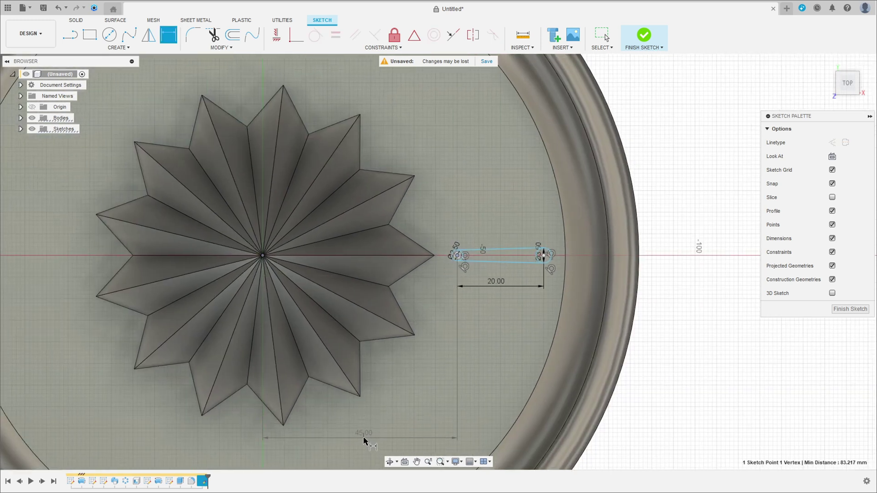
left_click(377, 438)
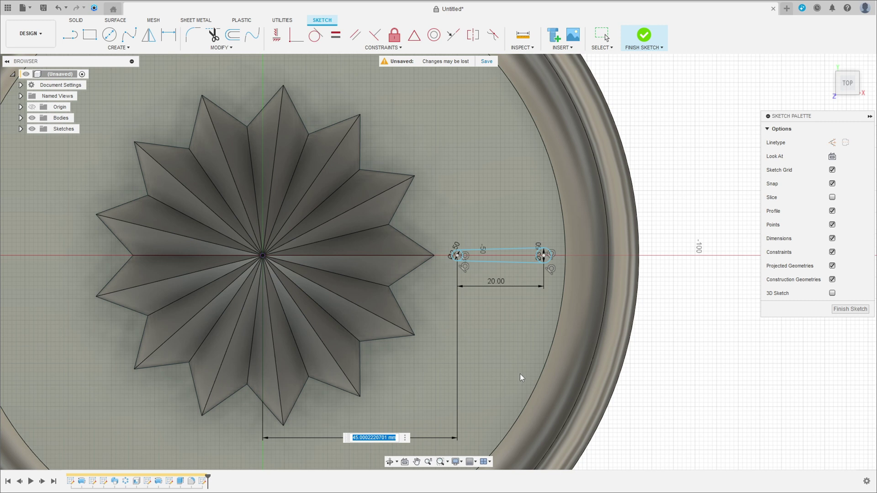
type("45")
key("Return")
Step: Constrain both slot circle centres horizontally to the sketch origin and finish the sketch
key("F6")
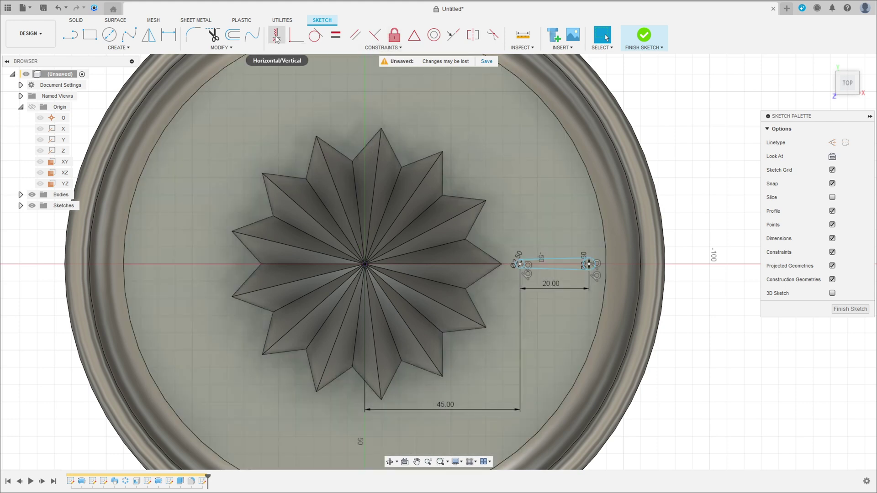
left_click(277, 35)
left_click(520, 265)
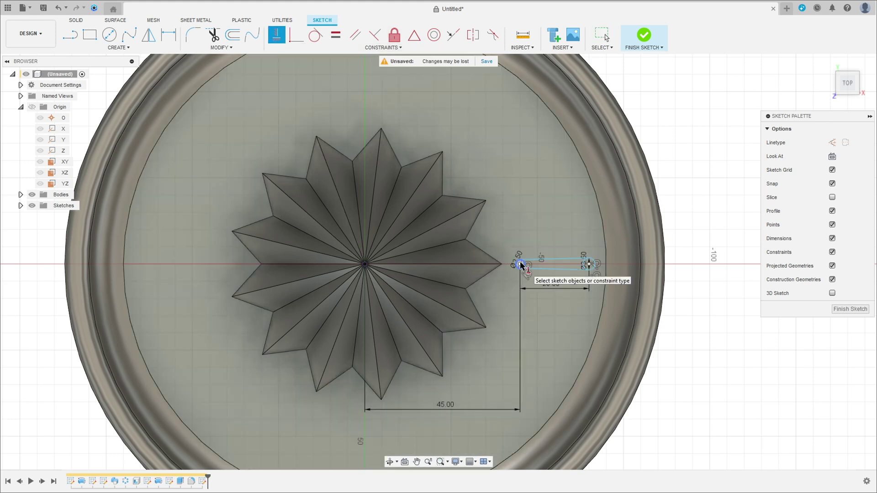
left_click(364, 265)
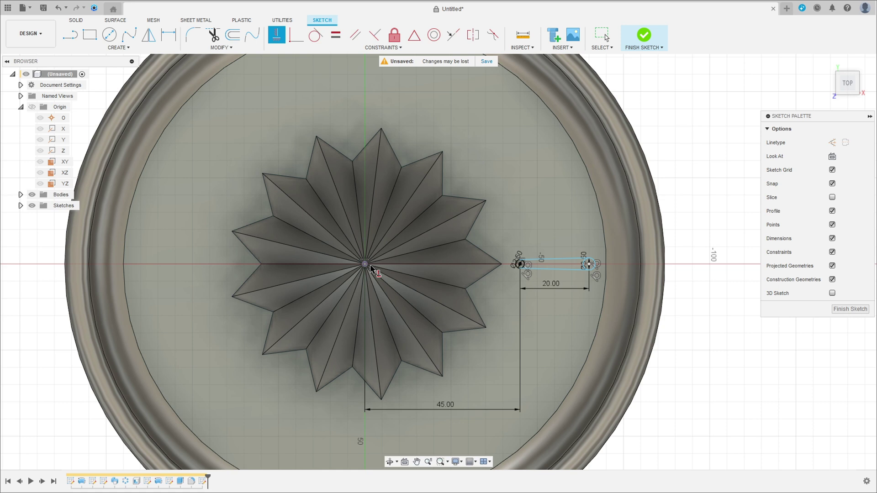
left_click(590, 264)
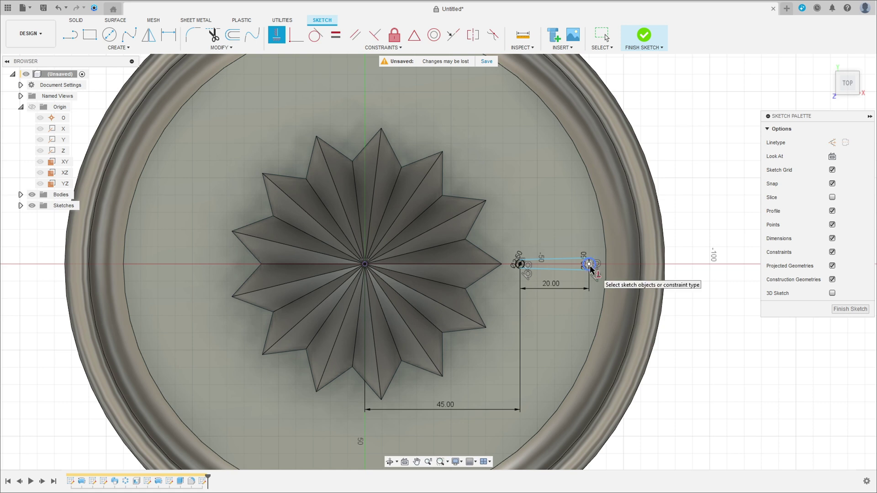
left_click(371, 269)
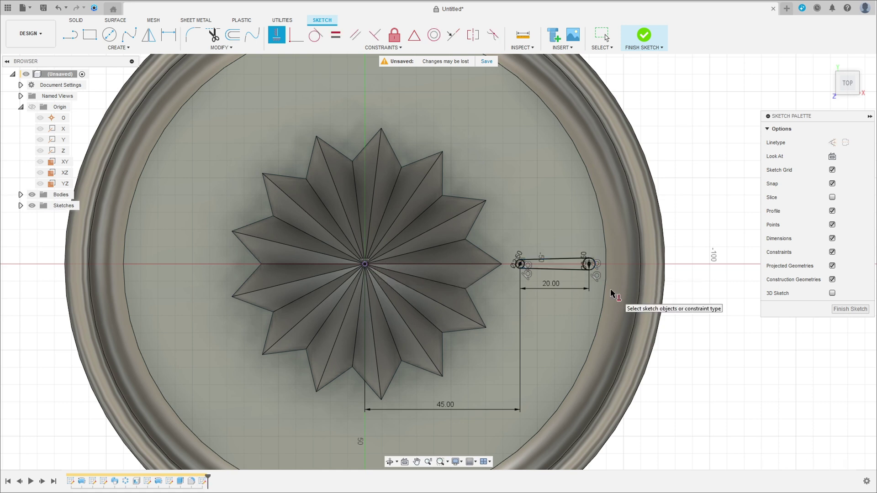
left_click(644, 36)
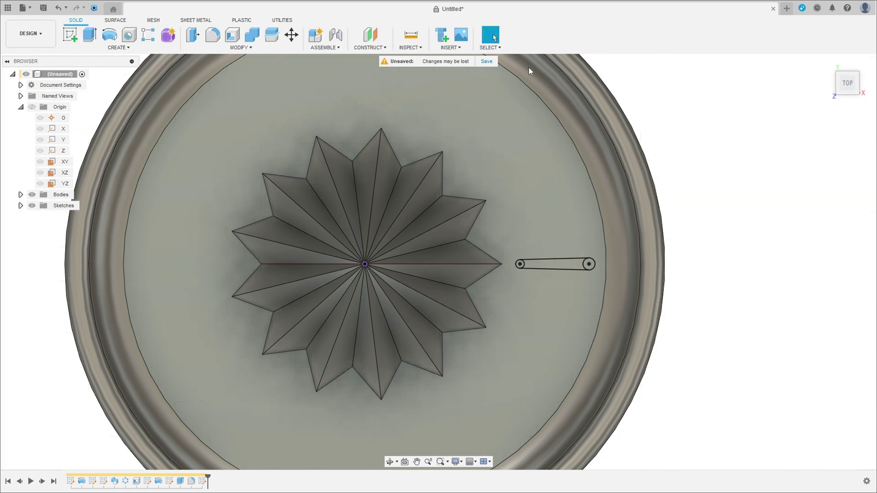
Step: Extrude all three profiles of the tapered slot as a cut with extent All, flipped downward through the tray floor
left_click(95, 35)
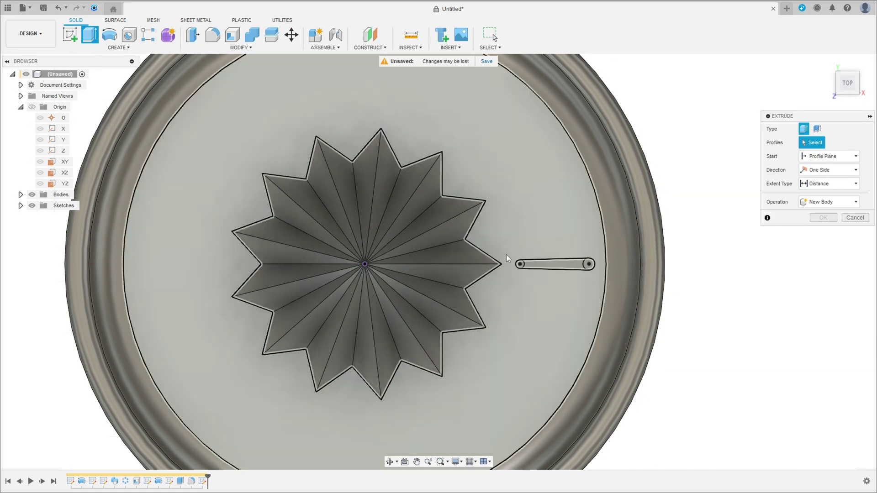
left_click(829, 202)
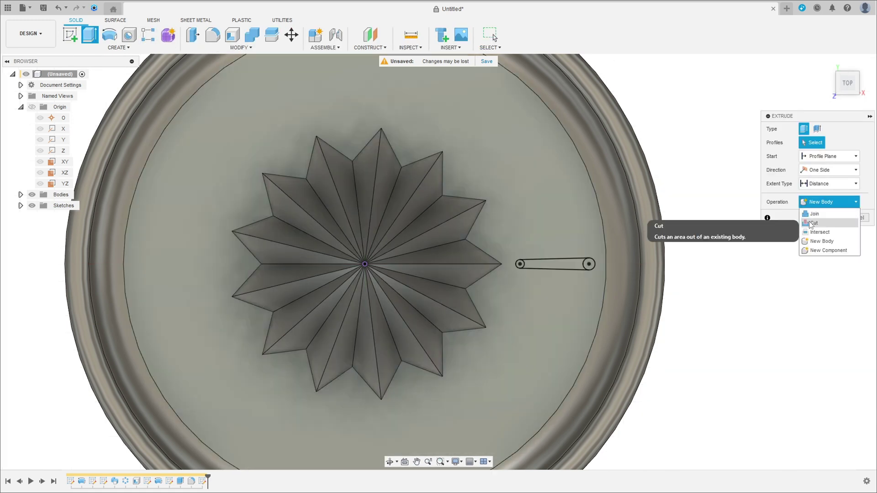
left_click(818, 225)
scroll(530, 270, "up", 3)
scroll(531, 272, "up", 1)
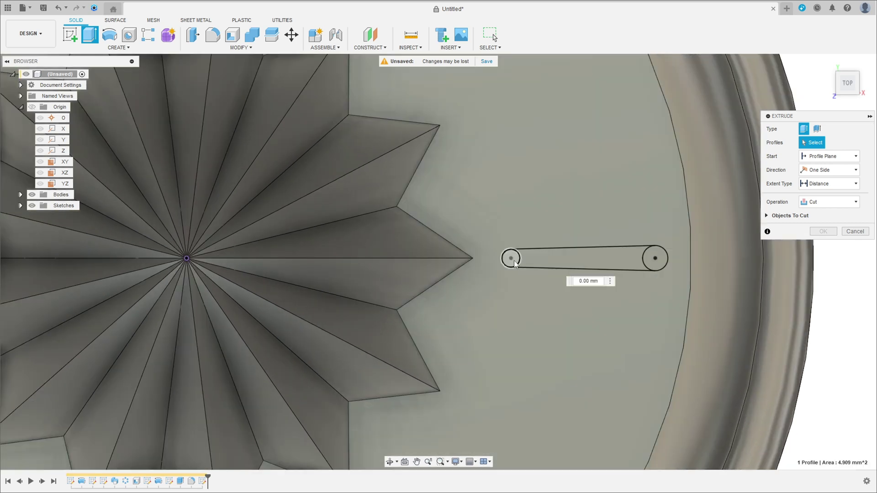
left_click(511, 258)
left_click(645, 259)
left_click(658, 259)
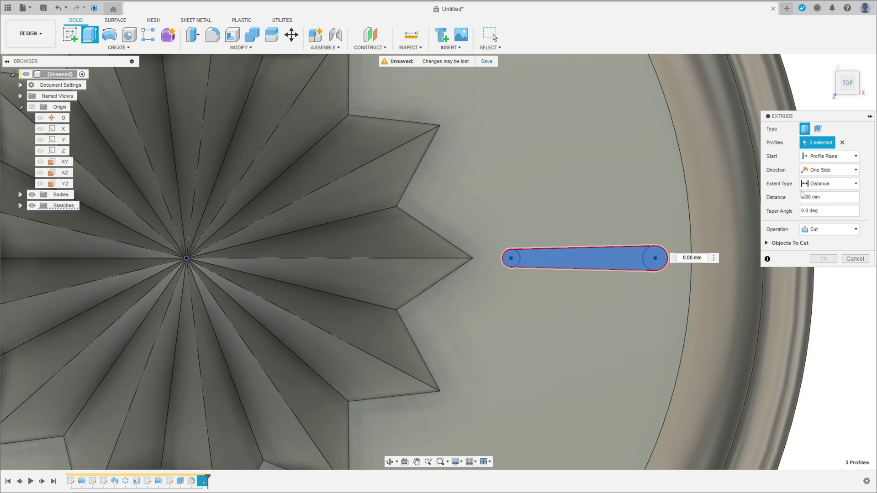
left_click(829, 183)
left_click(818, 216)
scroll(726, 336, "down", 2)
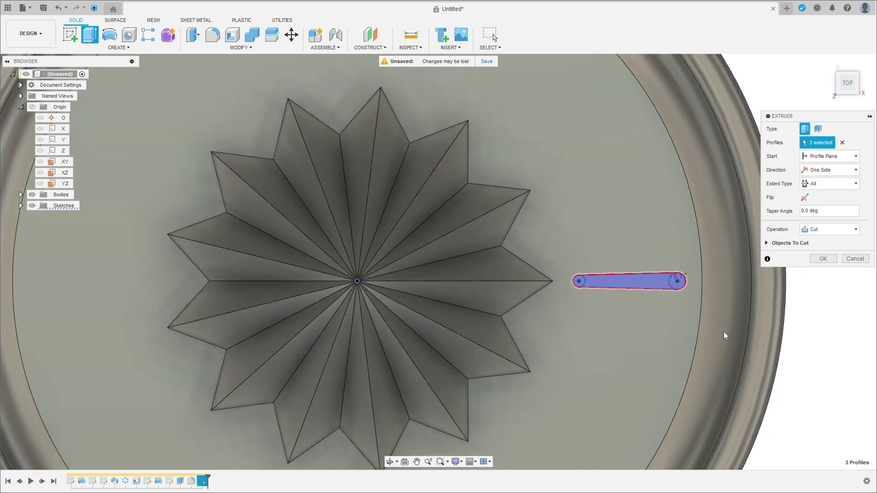
mouse_move(726, 336)
middle_mouse_down("shift")
mouse_move(681, 305)
mouse_move(721, 287)
middle_mouse_up("shift")
left_click(804, 213)
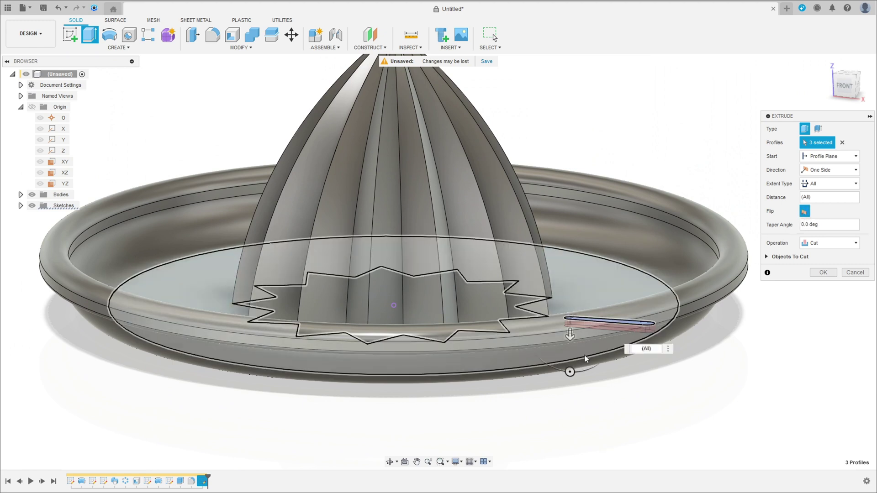
scroll(592, 411, "up", 2)
middle_click_drag(592, 411, 599, 416, "shift")
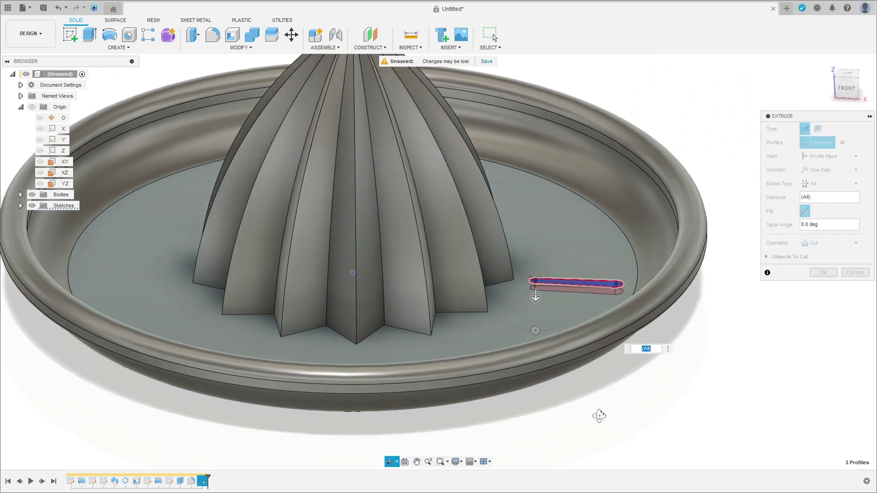
left_click(822, 273)
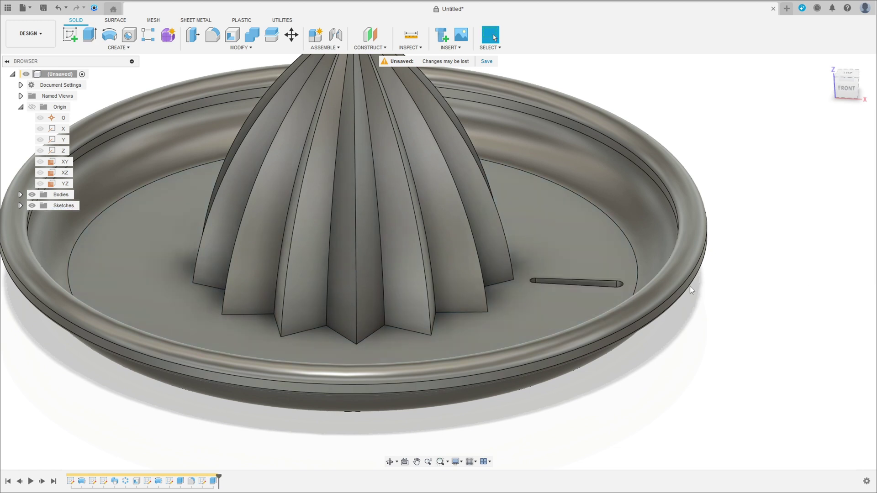
Step: Create a circular pattern of the tapered slot cut feature around the Z axis, with Full distribution and quantity 39, and collapse the Origin folder
left_click(135, 49)
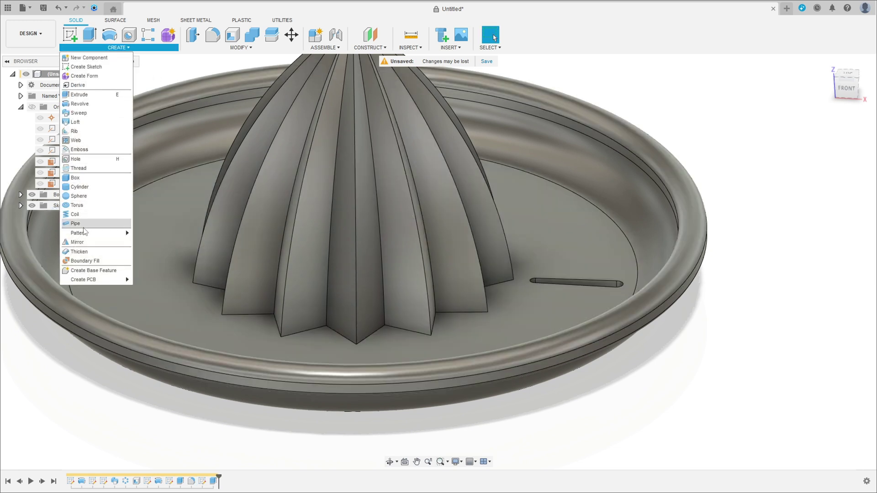
mouse_move(89, 233)
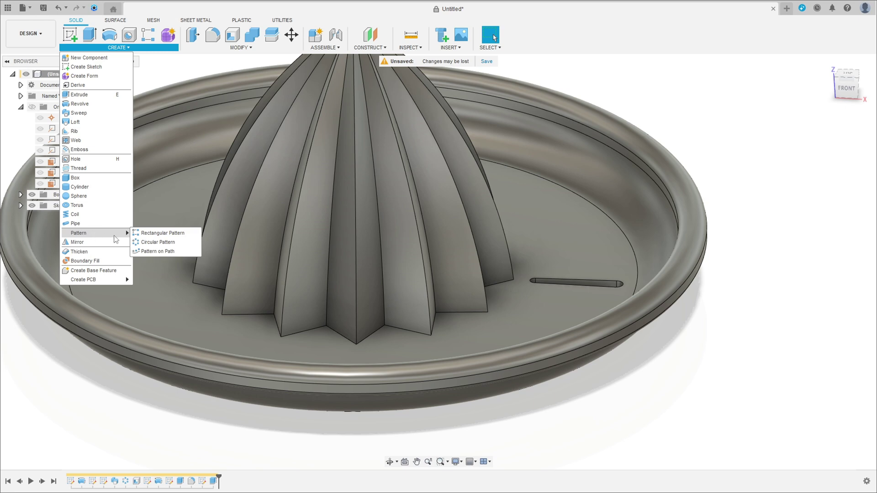
left_click(155, 243)
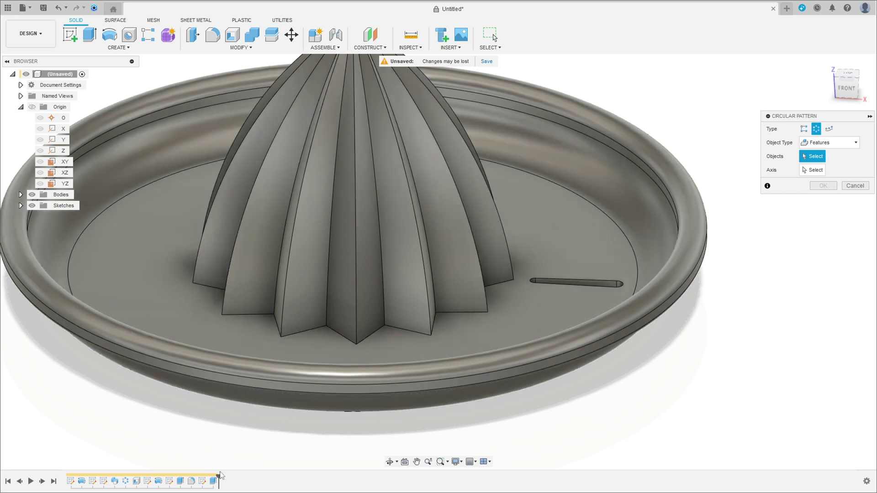
left_click(214, 481)
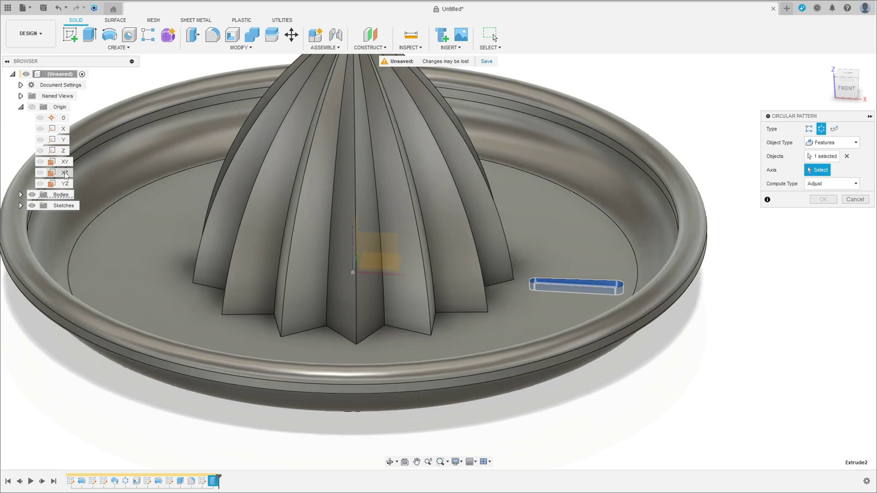
left_click(63, 151)
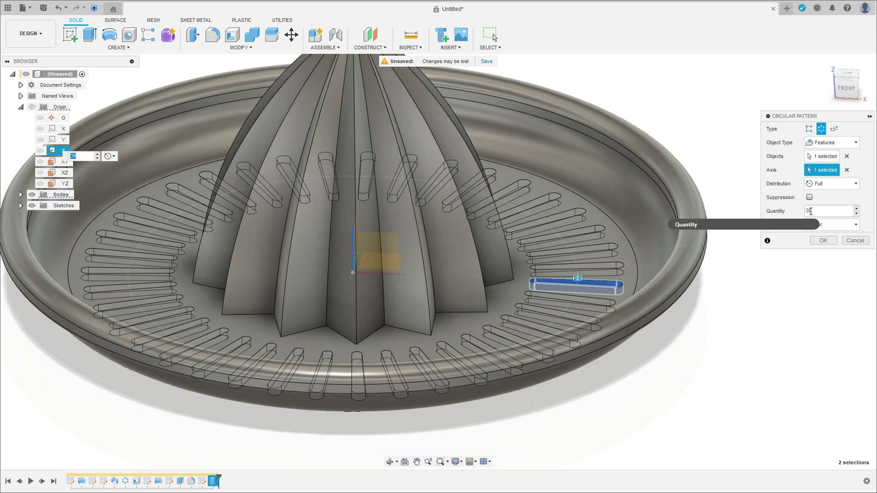
left_click(817, 243)
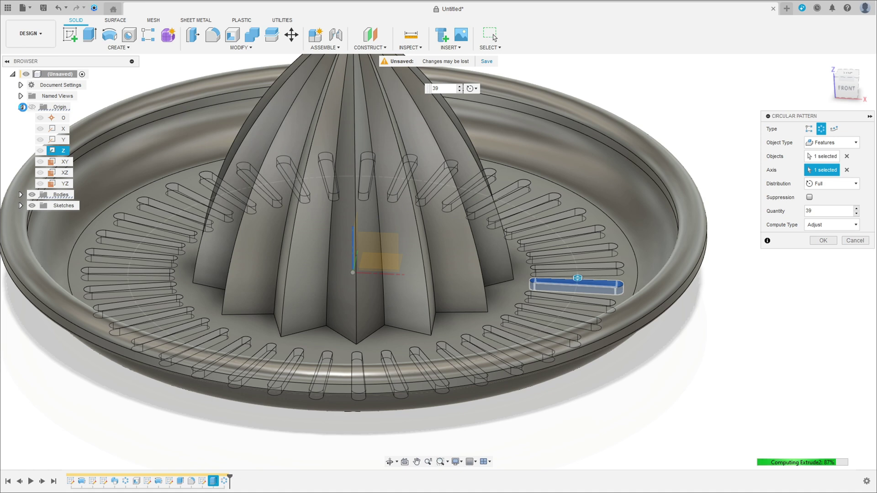
left_click(20, 107)
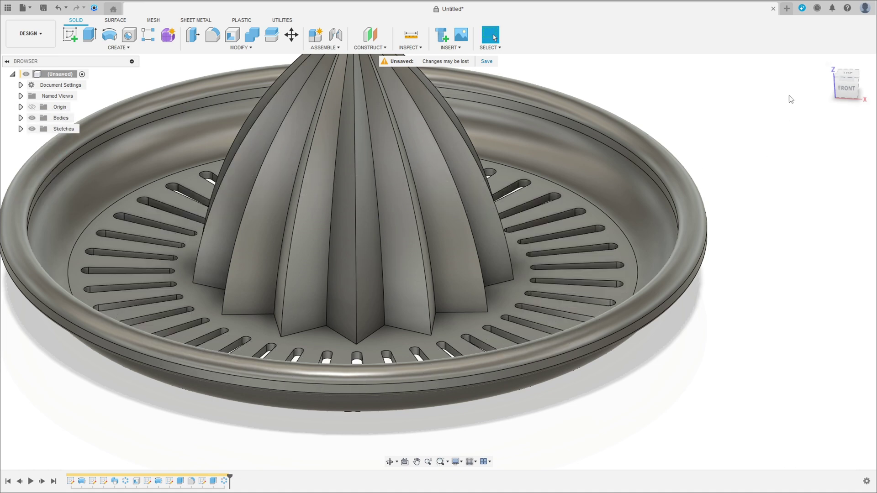
left_click(827, 63)
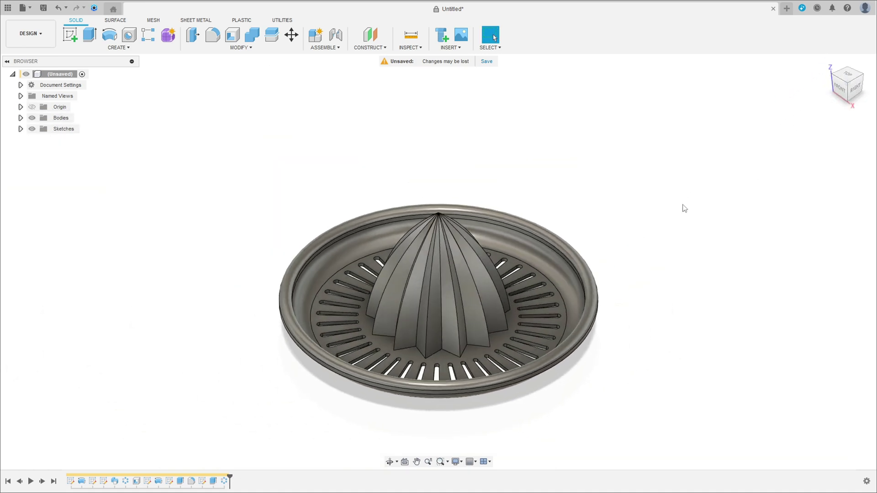
middle_click_drag(684, 208, 429, 217, "shift")
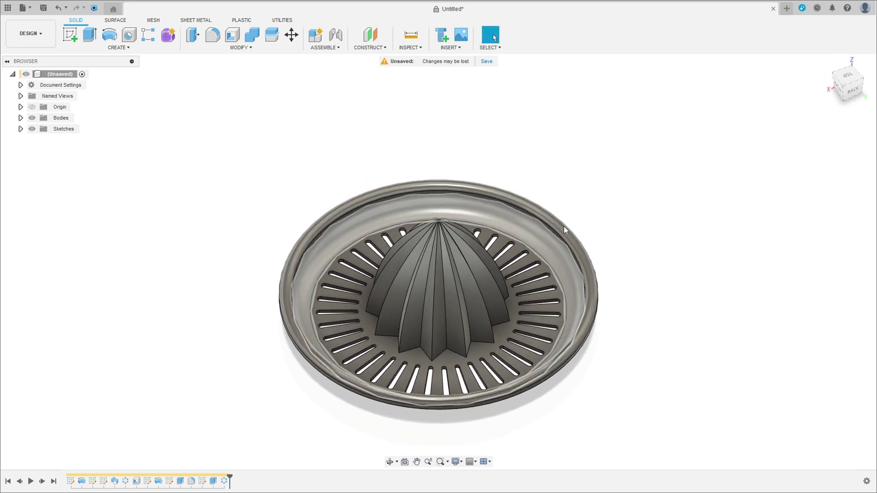